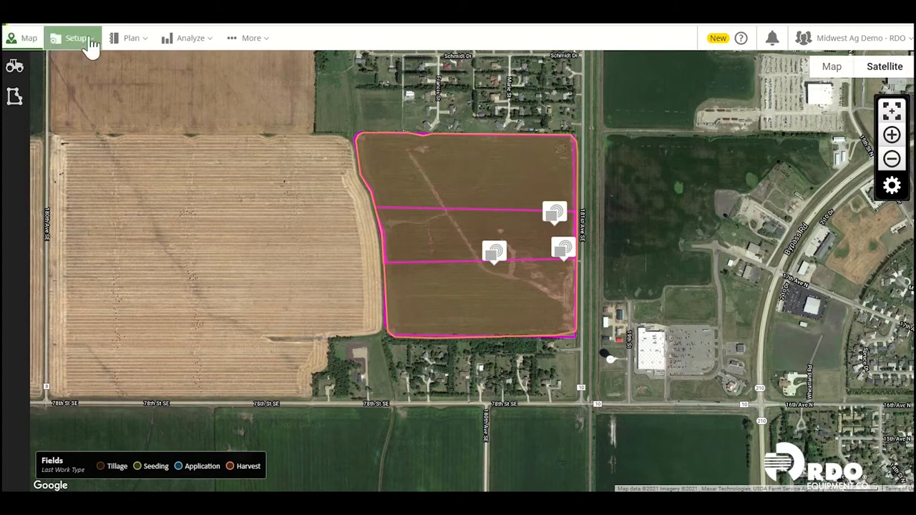
# Open the Products setup page and review the lists of tank mixes and products
pyautogui.click(69, 44)
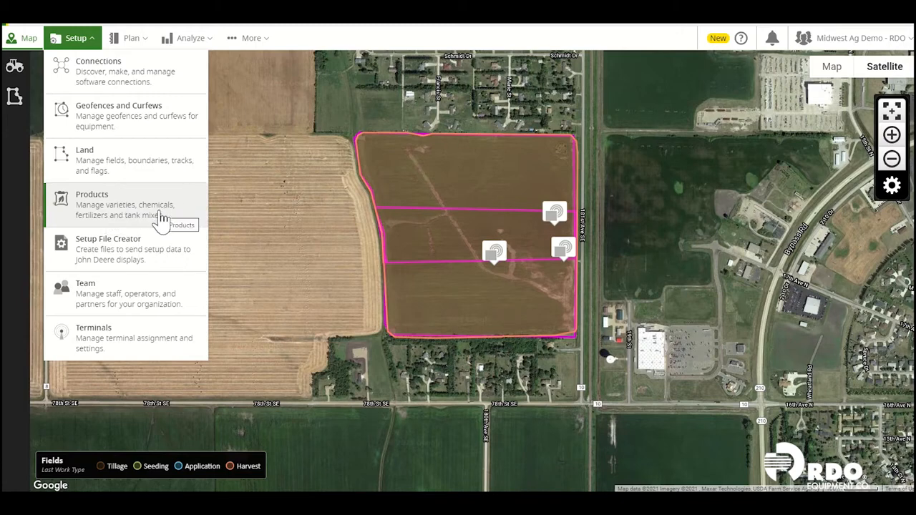
pyautogui.click(135, 219)
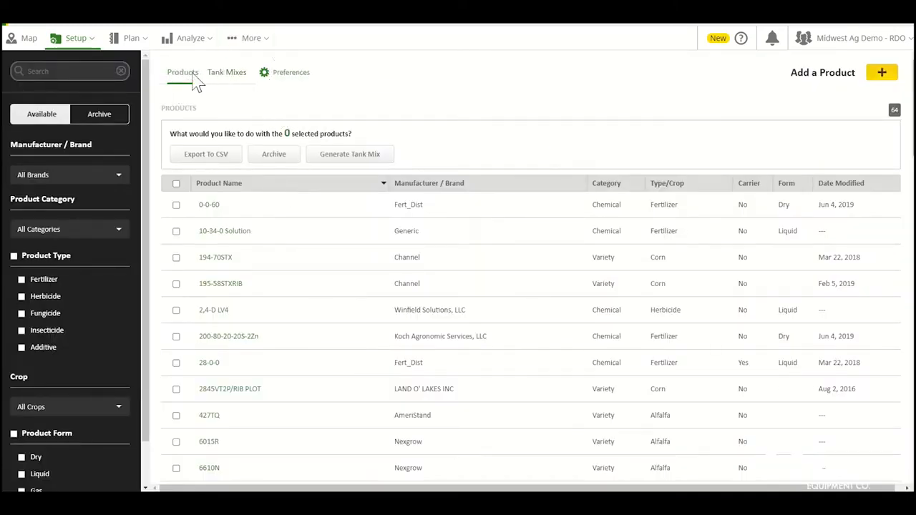
pyautogui.click(228, 75)
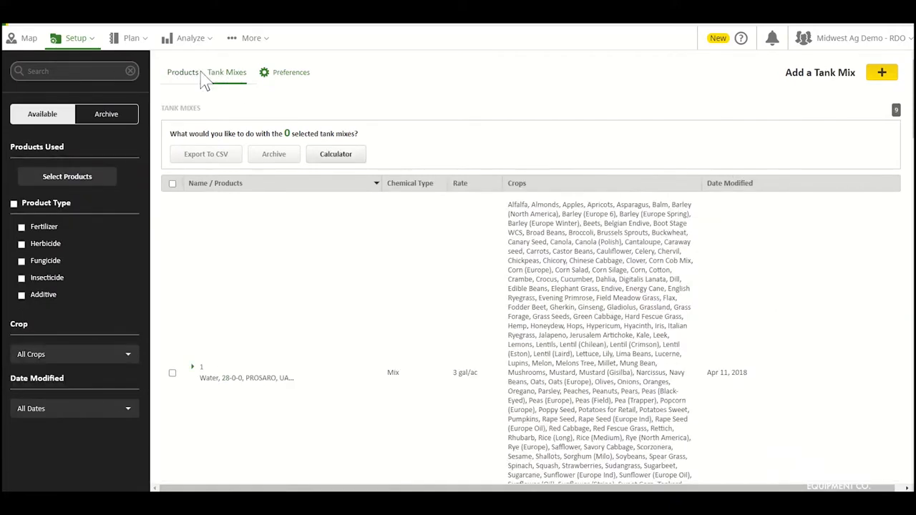
pyautogui.click(192, 77)
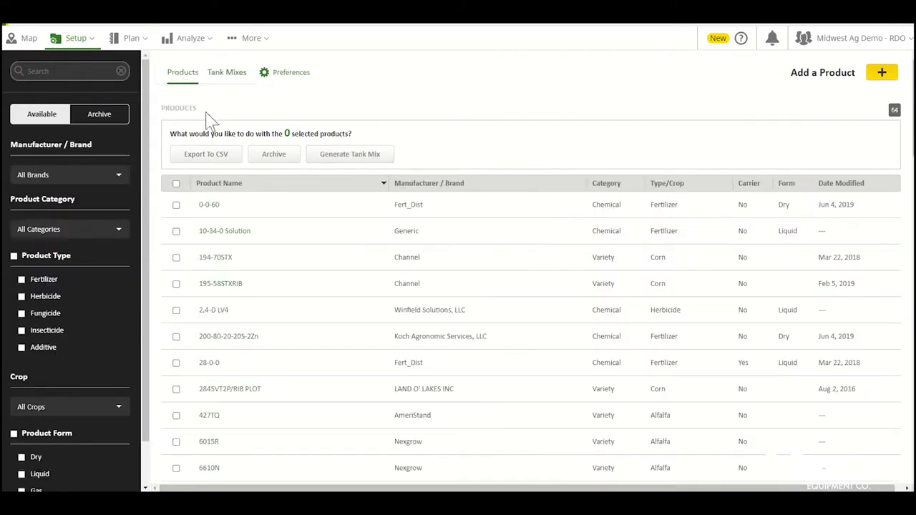
pyautogui.scroll(-5, 272, 370)
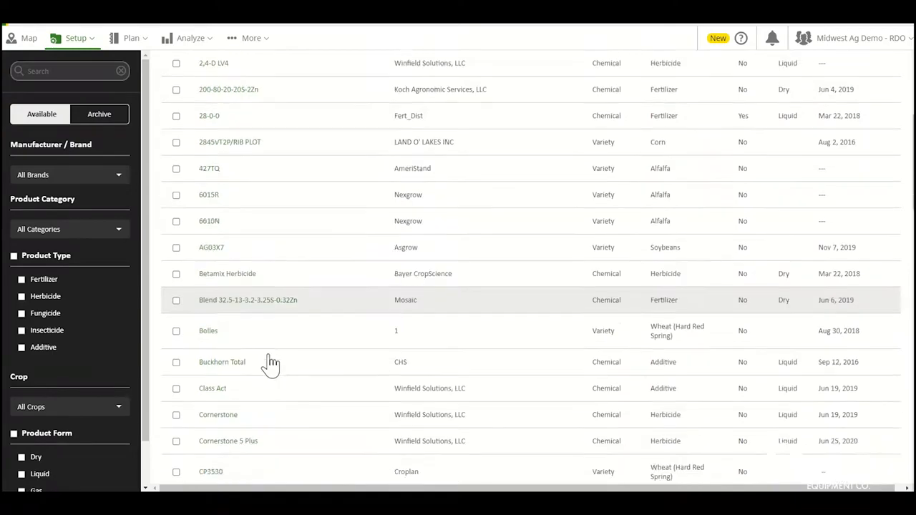
pyautogui.scroll(-1, 274, 387)
pyautogui.scroll(6, 286, 435)
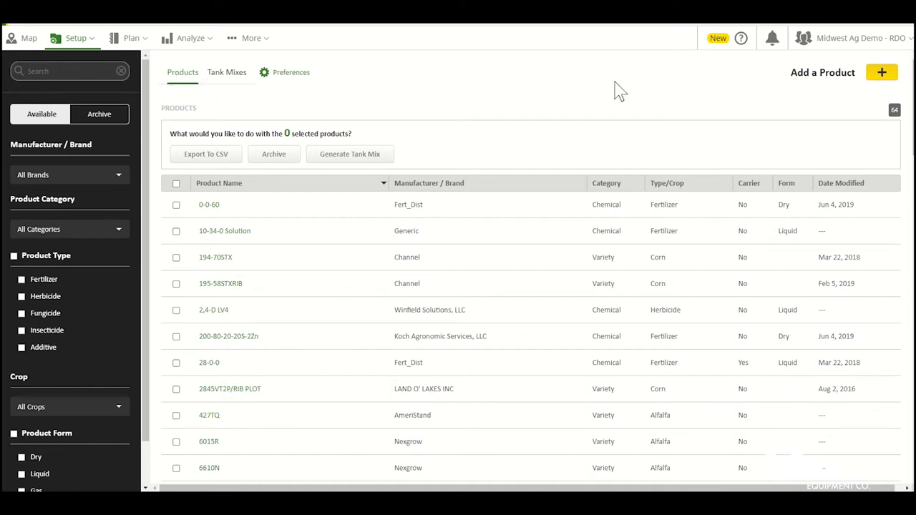
# Start adding a product and filter the catalog to the Chemical category and Herbicide type
pyautogui.click(878, 80)
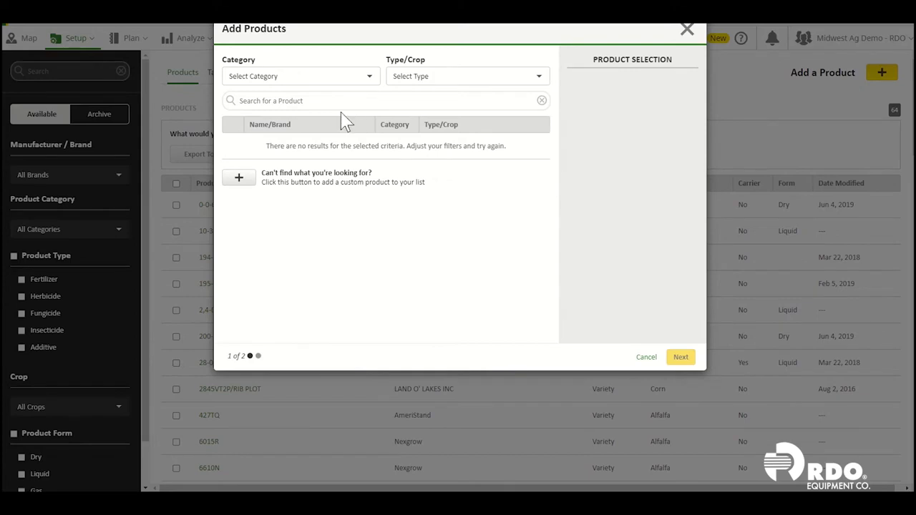
pyautogui.click(322, 78)
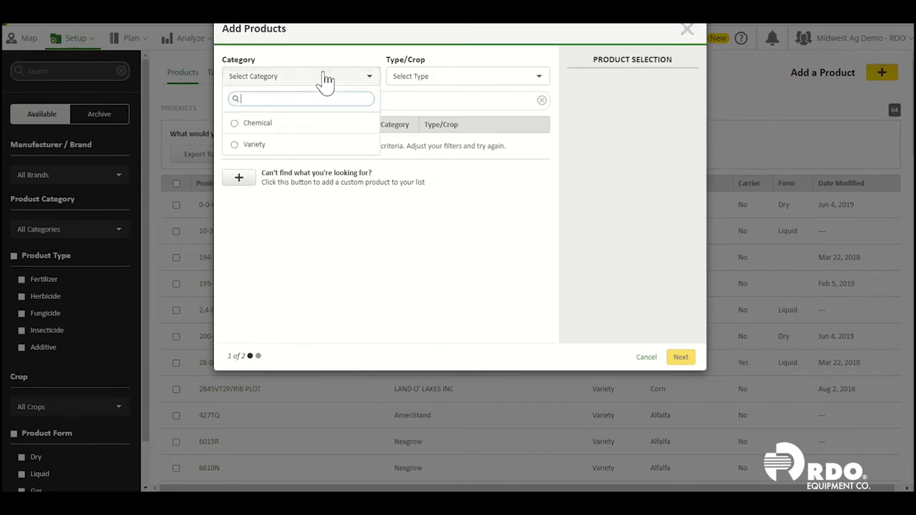
pyautogui.click(255, 125)
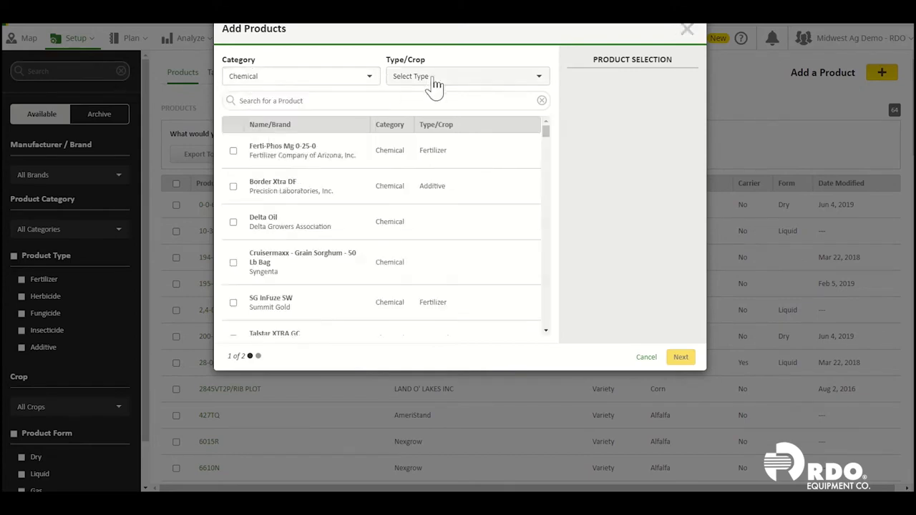
pyautogui.click(474, 77)
pyautogui.click(438, 212)
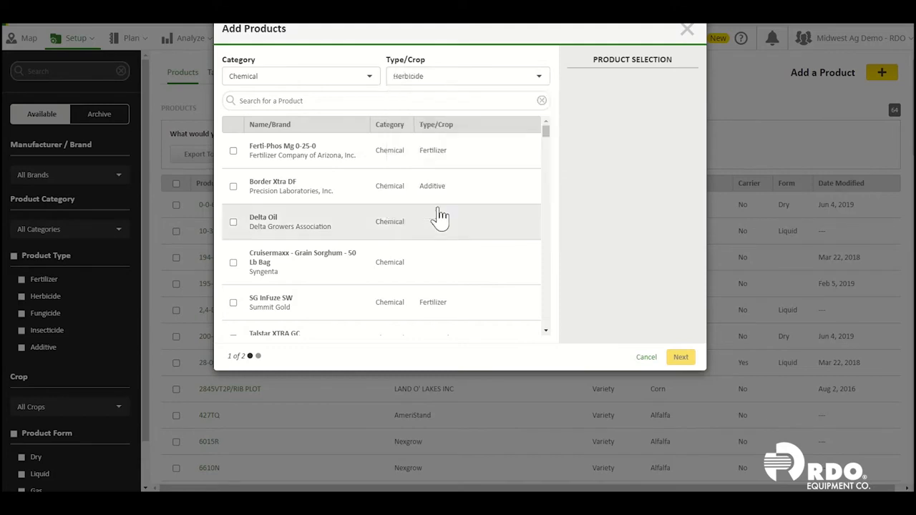
# Search the catalog for "roundup" and select Roundup Original II from Monsanto Company
pyautogui.click(429, 100)
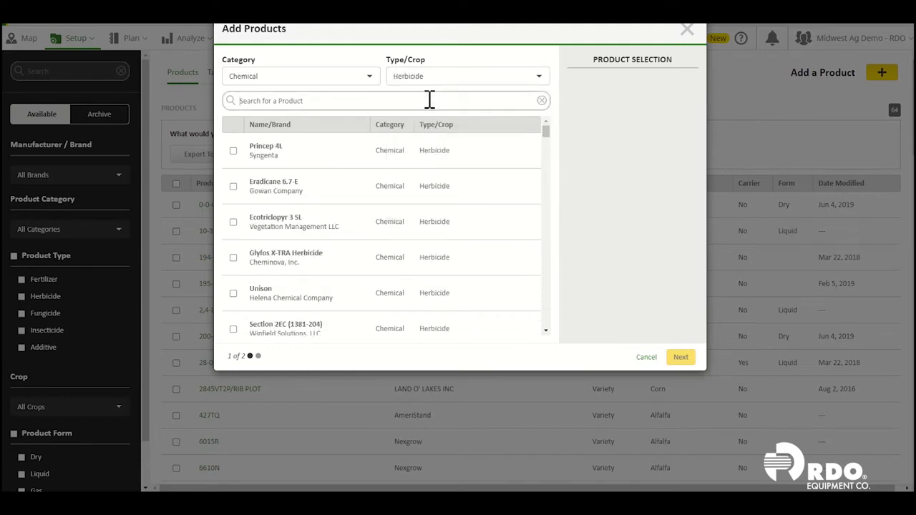
pyautogui.write('roundup')
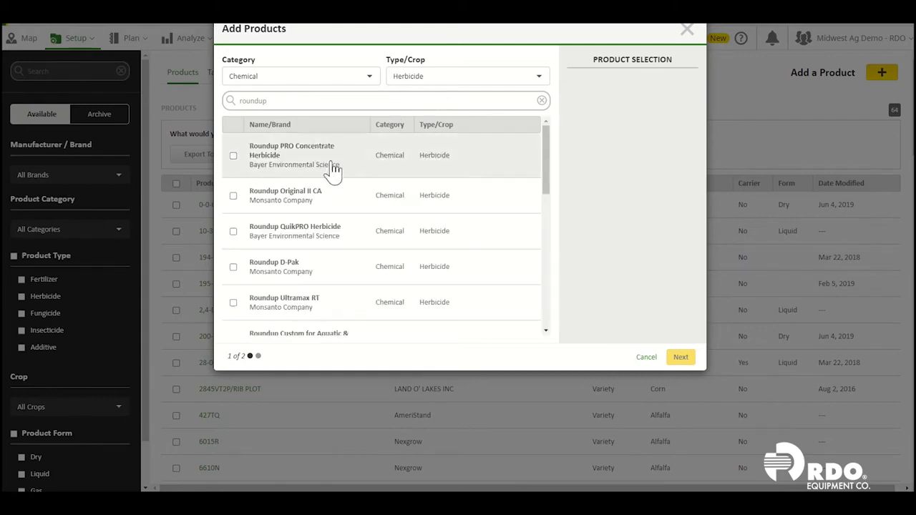
pyautogui.scroll(-2, 336, 179)
pyautogui.scroll(-1, 338, 185)
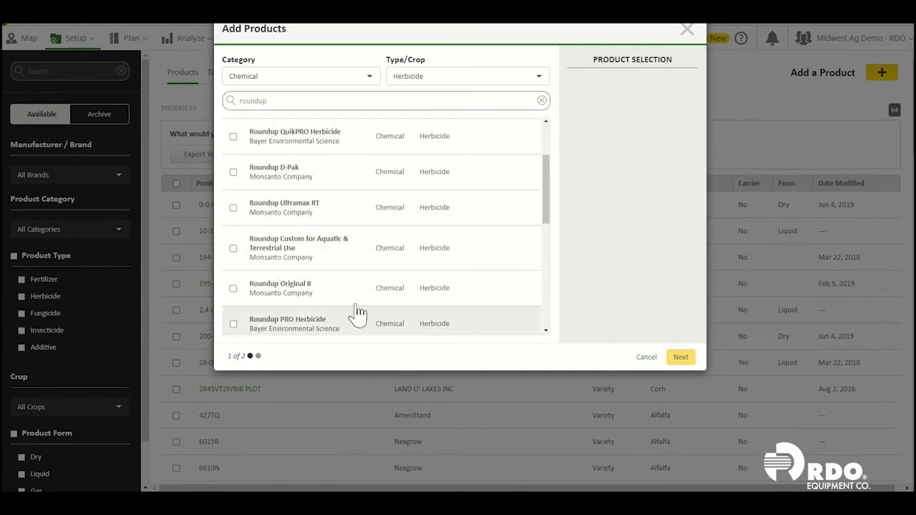
pyautogui.click(234, 293)
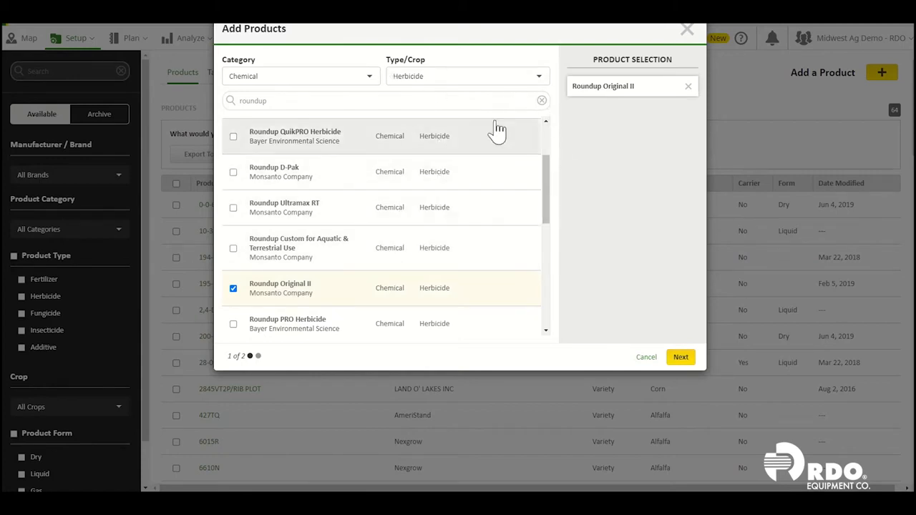
# Examine the custom product form, including its Chemical Type field, and close it without saving
pyautogui.scroll(-5, 397, 258)
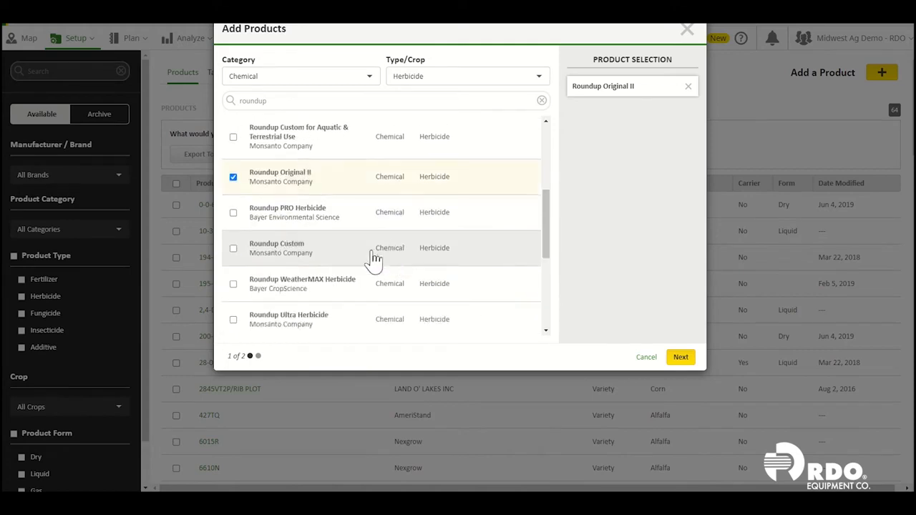
pyautogui.scroll(-2, 332, 247)
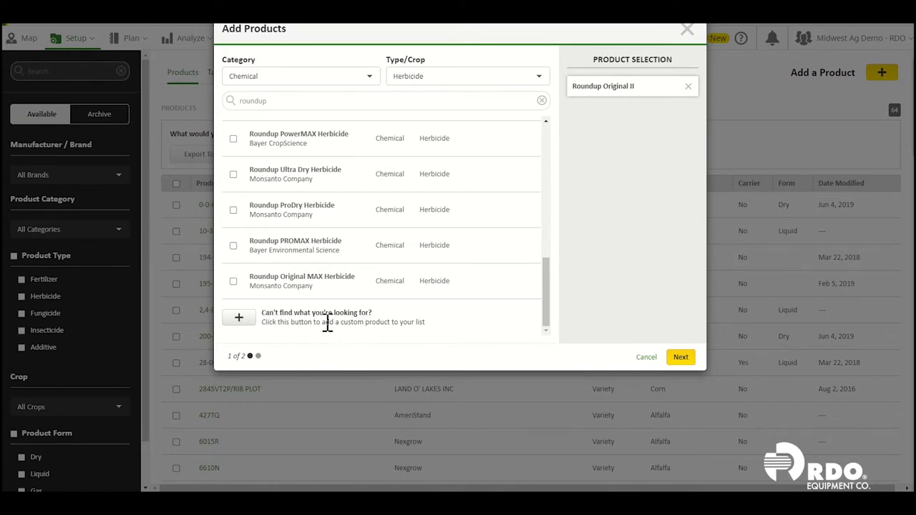
pyautogui.click(240, 319)
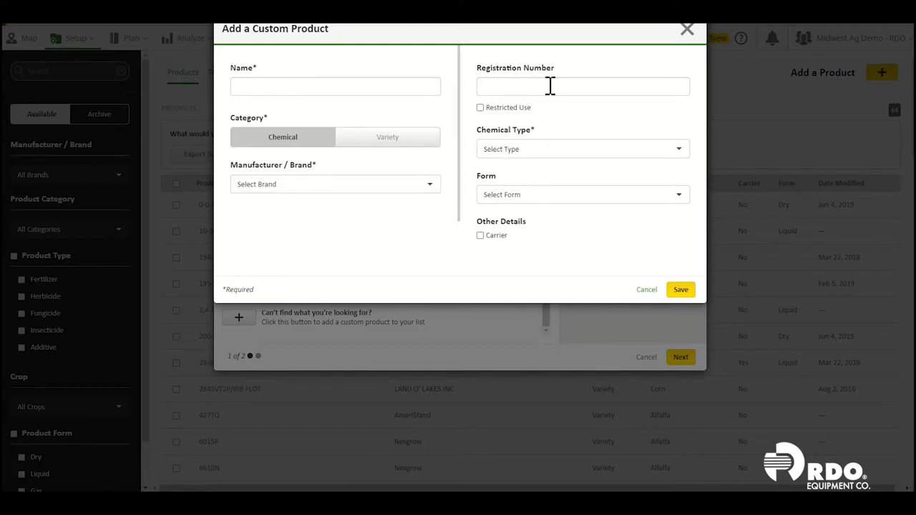
pyautogui.click(566, 149)
pyautogui.click(566, 149)
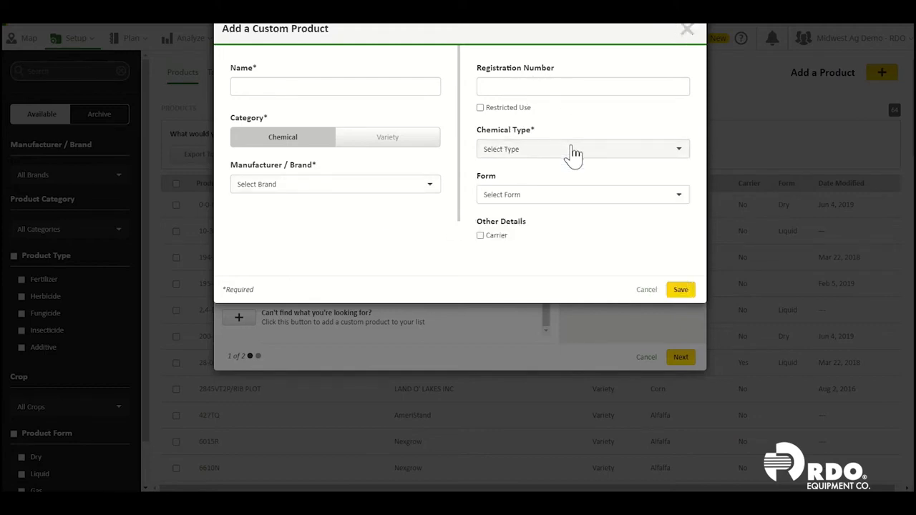
pyautogui.click(651, 291)
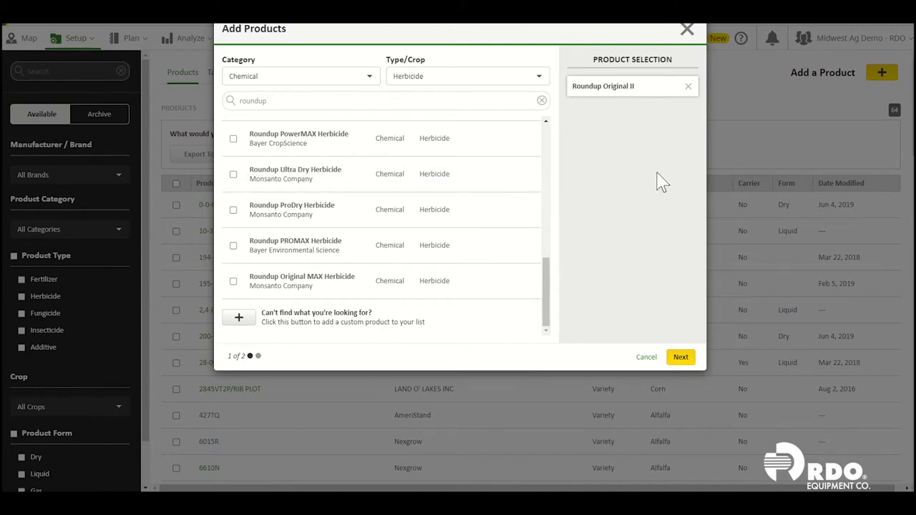
# Continue with the selected herbicide, rename it Roundup Original 2, and save it to the product list
pyautogui.click(683, 361)
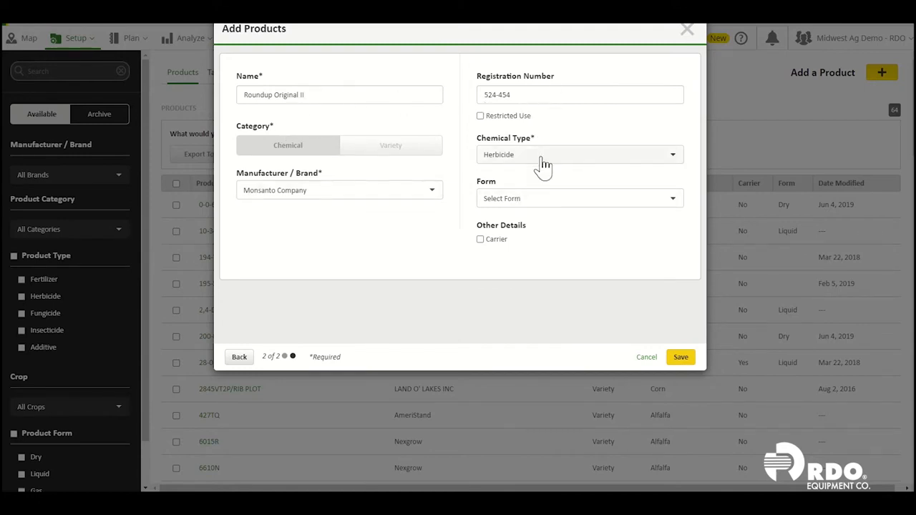
pyautogui.click(683, 362)
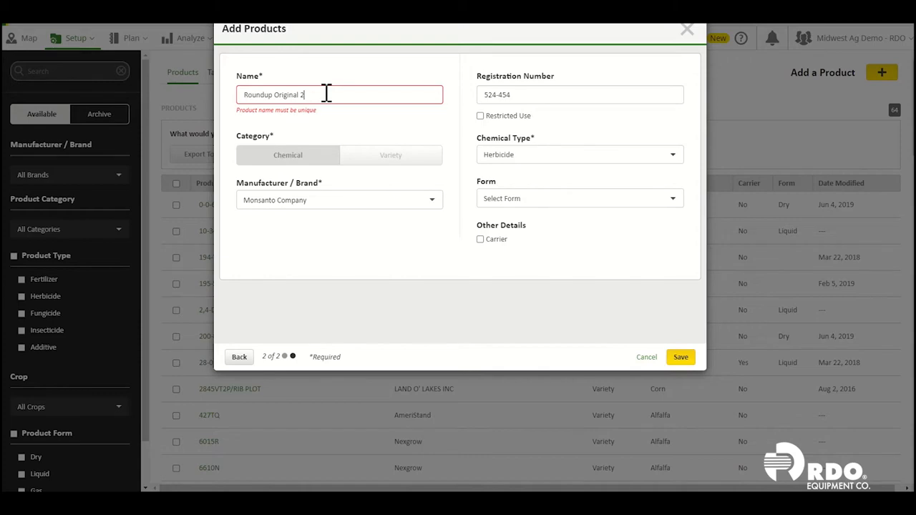
pyautogui.click(682, 358)
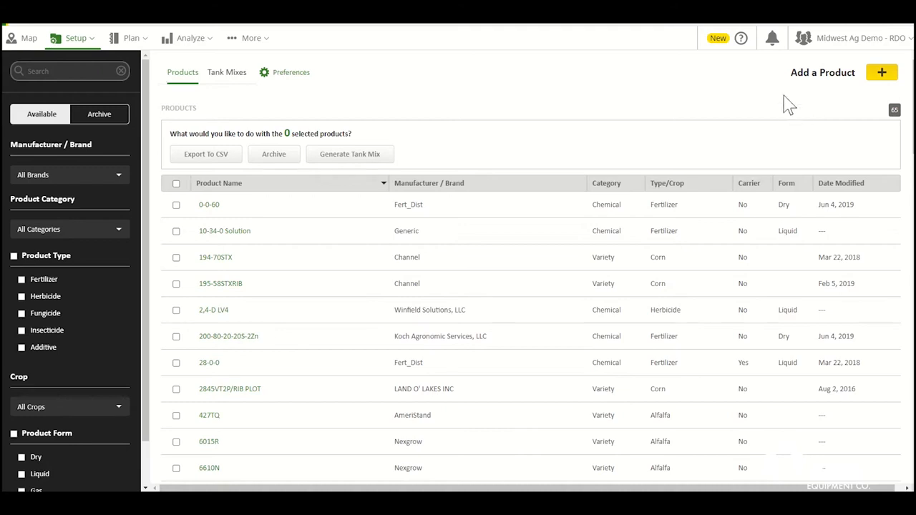
# Start a new tank mix and set its overall solution rate to 20 gal/ac
pyautogui.click(89, 71)
pyautogui.click(222, 78)
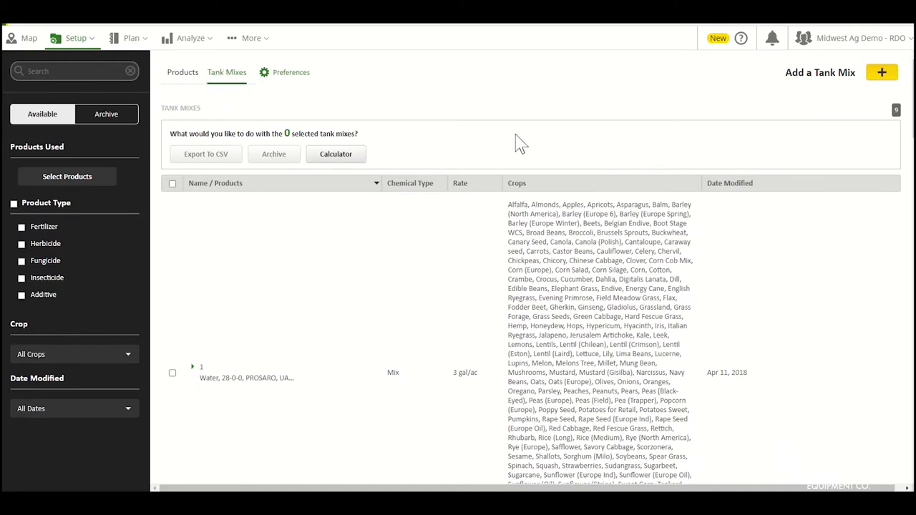
pyautogui.click(883, 72)
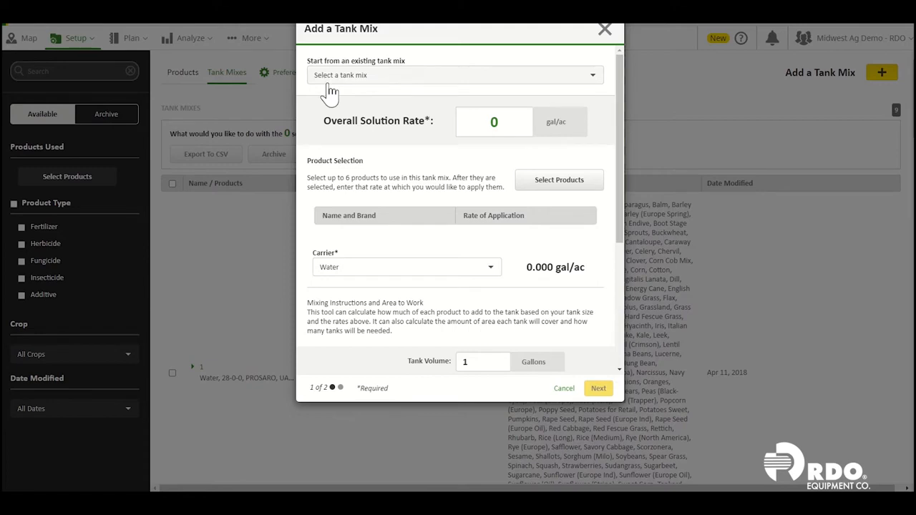
pyautogui.click(352, 77)
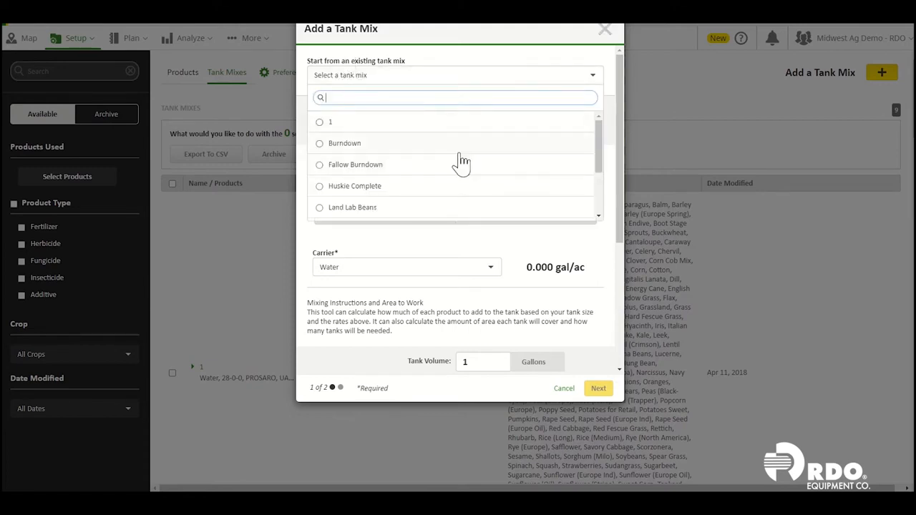
pyautogui.scroll(-1, 465, 163)
pyautogui.scroll(1, 429, 208)
pyautogui.click(490, 79)
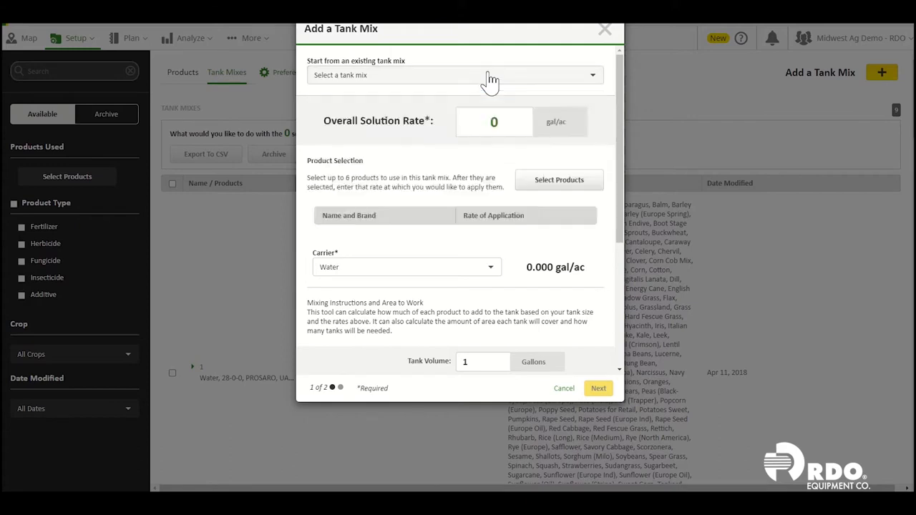
pyautogui.click(501, 122)
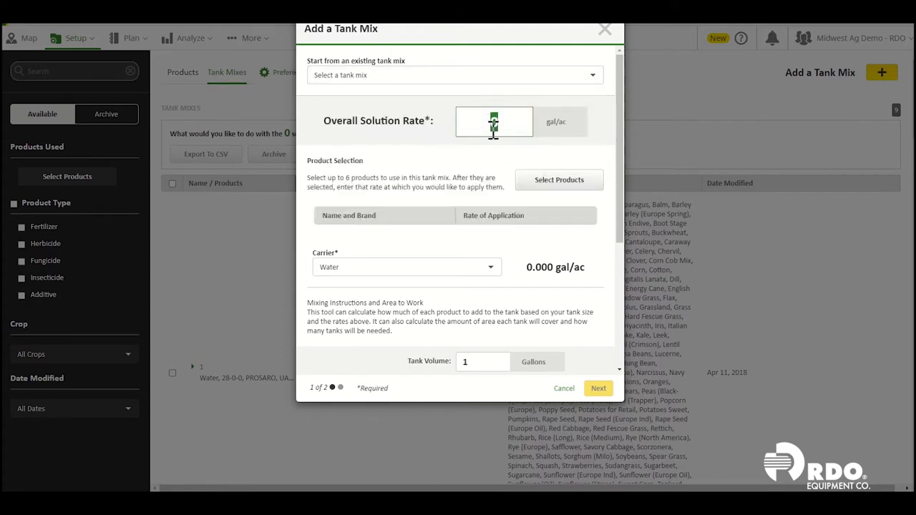
pyautogui.write('20')
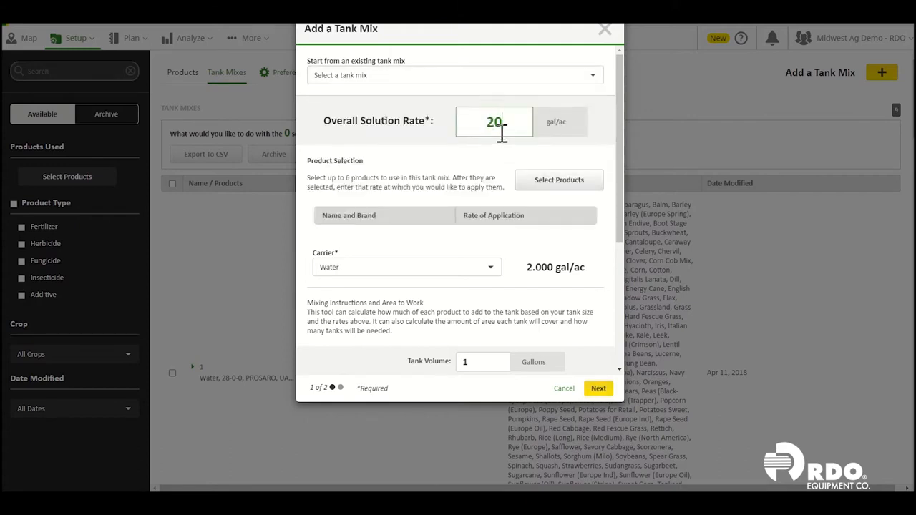
# Open the product selection for the tank mix, filter it to the Herbicide type, and search for "roundup"
pyautogui.click(576, 186)
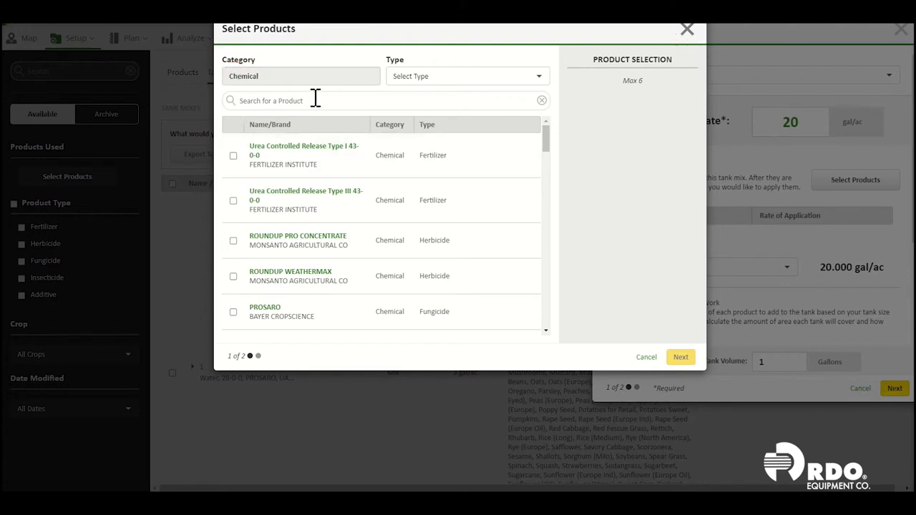
pyautogui.click(413, 79)
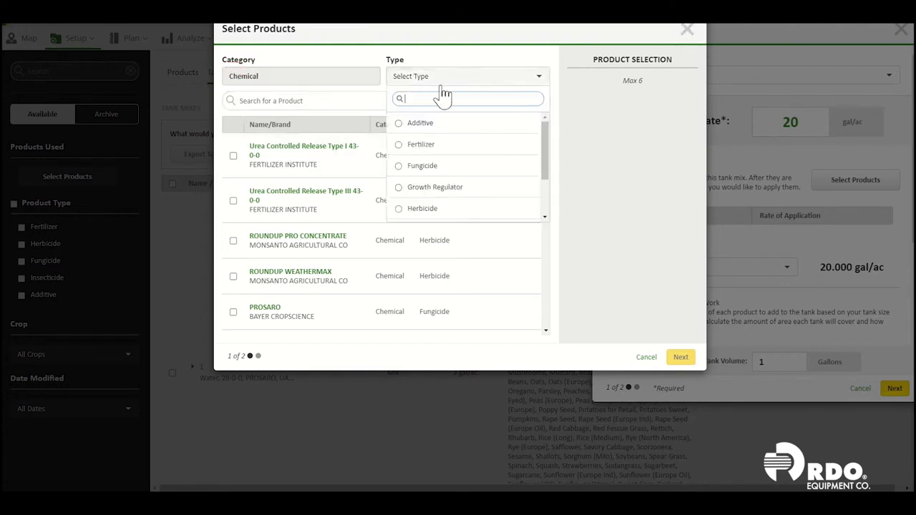
pyautogui.click(416, 218)
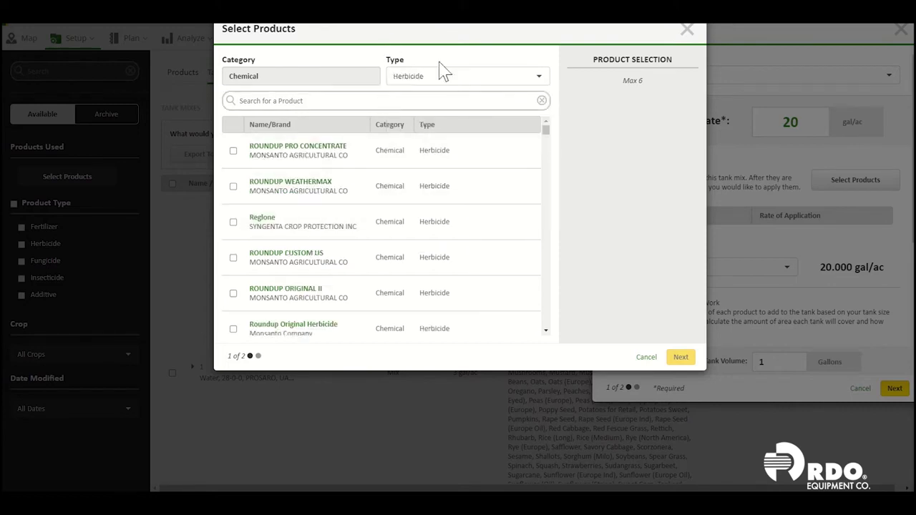
pyautogui.write('roundup')
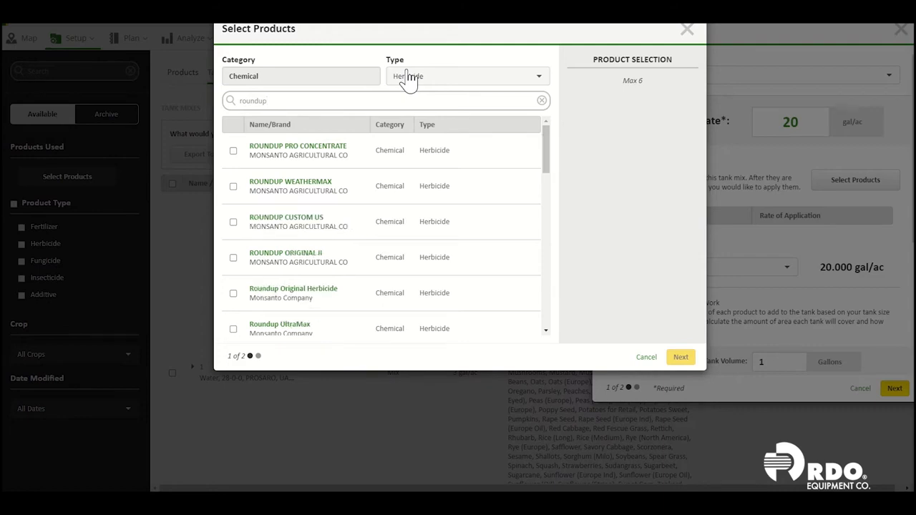
# Select Roundup Original 2 and Roundup UltraMax for the tank mix
pyautogui.scroll(-3, 367, 217)
pyautogui.scroll(-1, 365, 218)
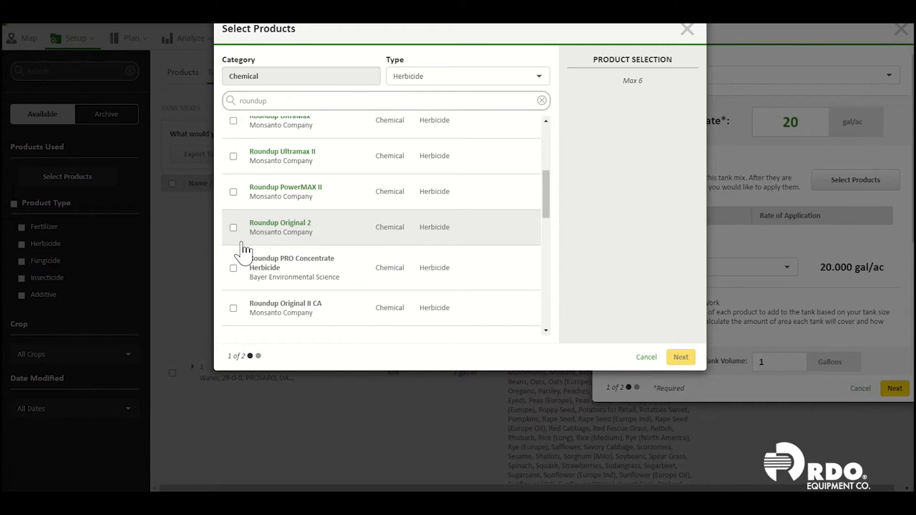
pyautogui.click(234, 228)
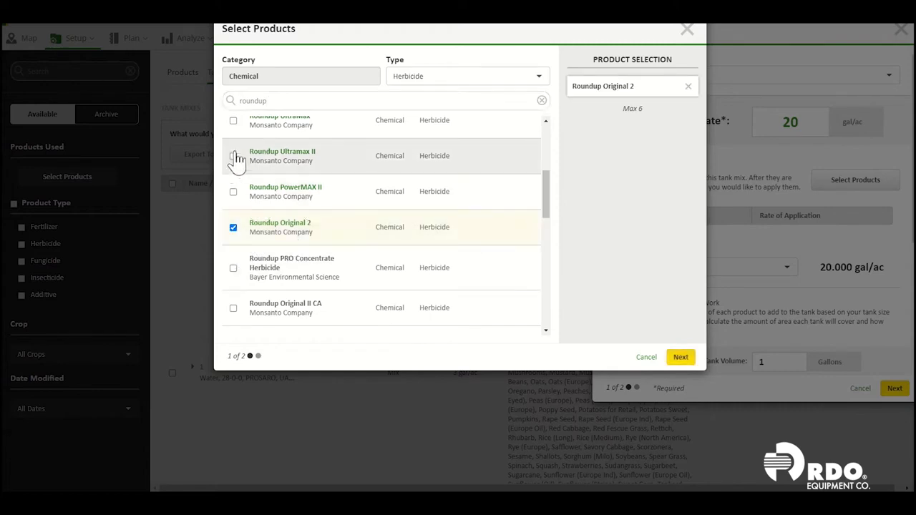
pyautogui.scroll(2, 236, 161)
pyautogui.click(233, 190)
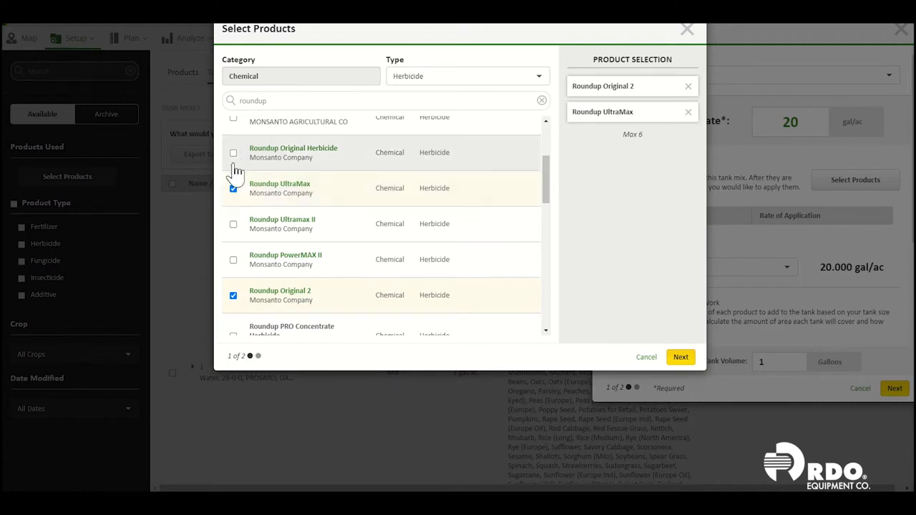
# Add Roundup Original Herbicide to the product selection and save the selected products into the tank mix
pyautogui.click(234, 154)
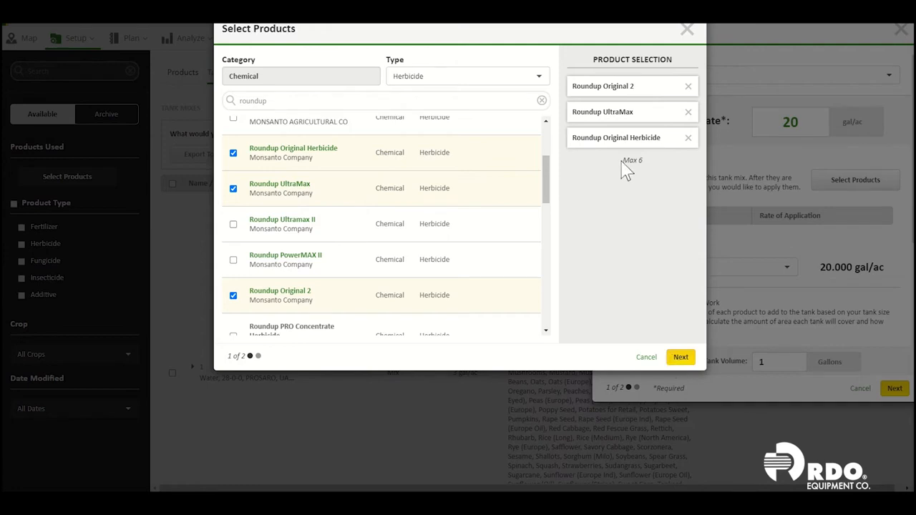
pyautogui.click(682, 359)
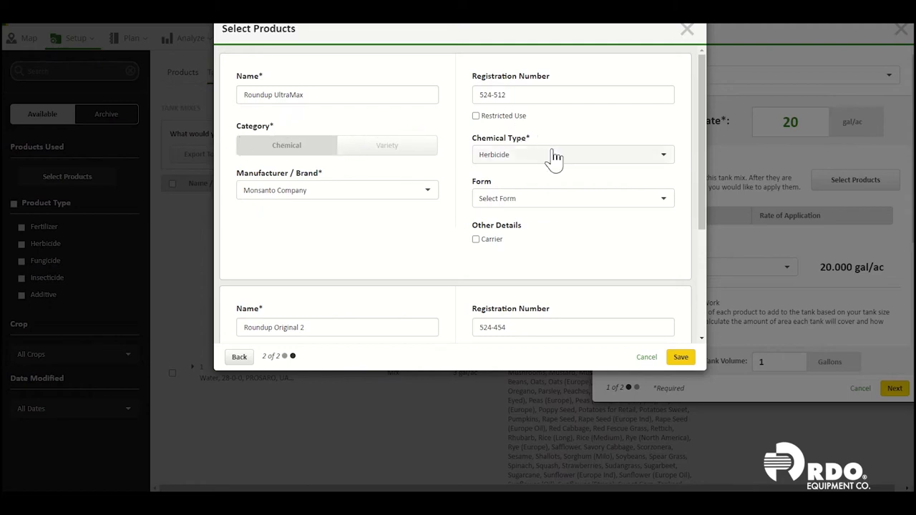
pyautogui.scroll(-4, 573, 143)
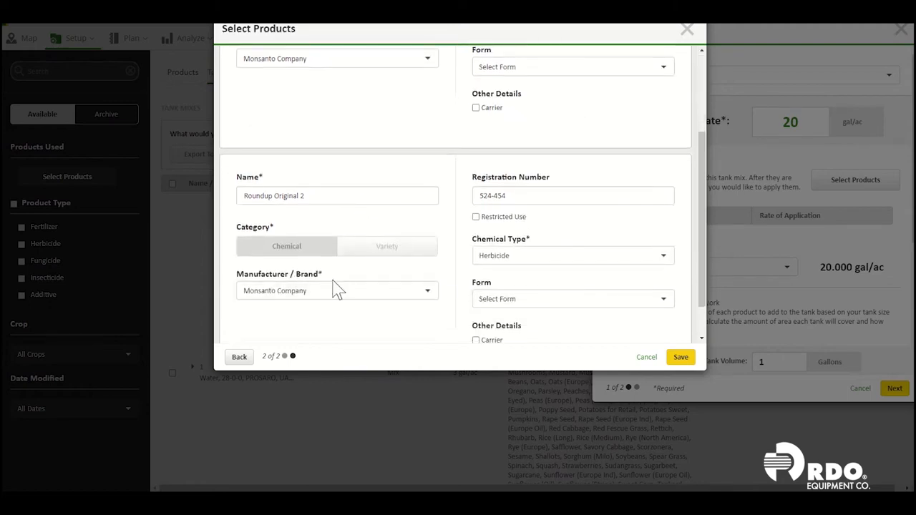
pyautogui.scroll(-1, 542, 245)
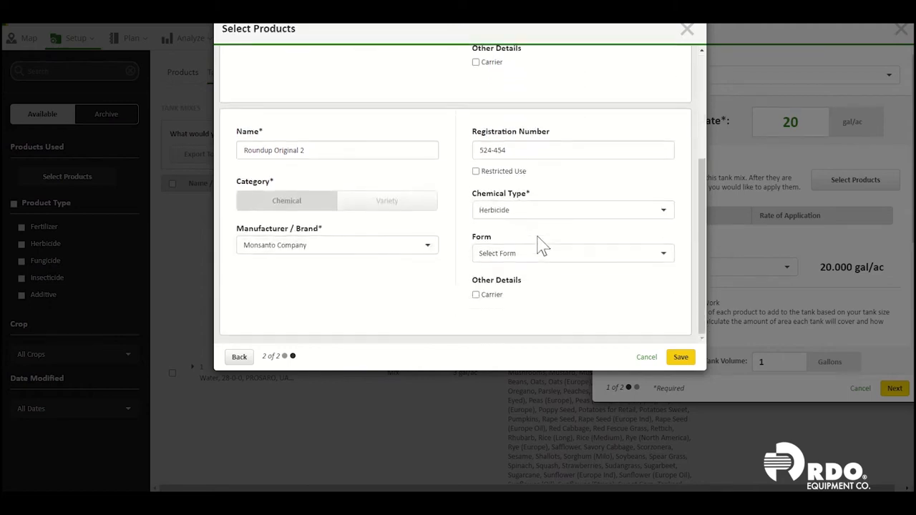
pyautogui.click(683, 358)
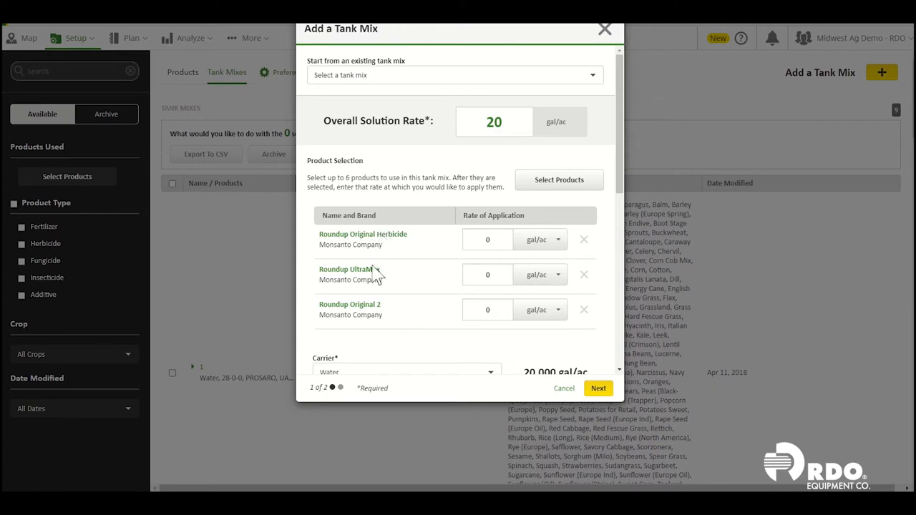
# Set the application rate of Roundup Original Herbicide to 15 floz/ac
pyautogui.click(501, 241)
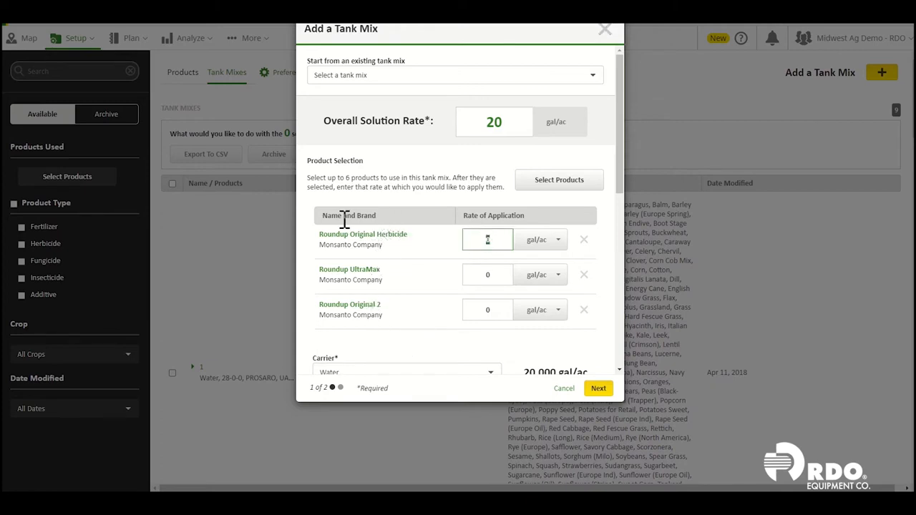
pyautogui.write('15')
pyautogui.click(559, 244)
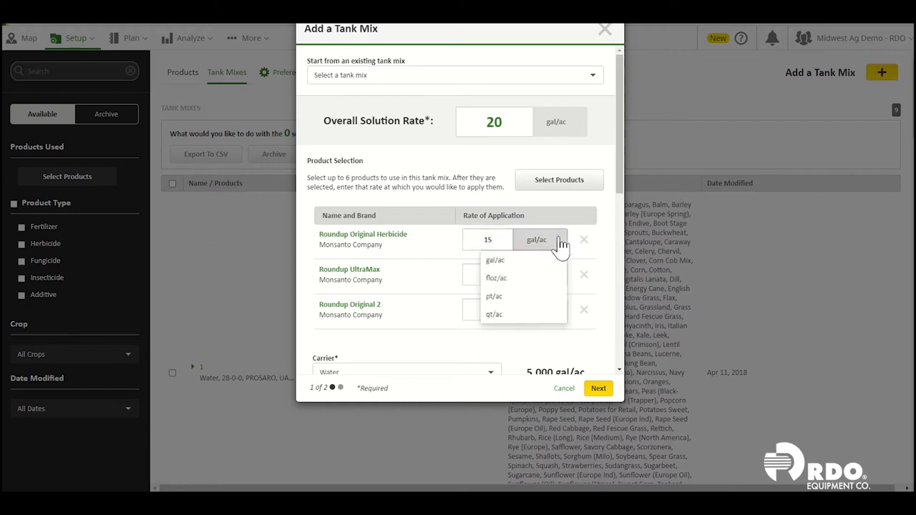
pyautogui.click(513, 280)
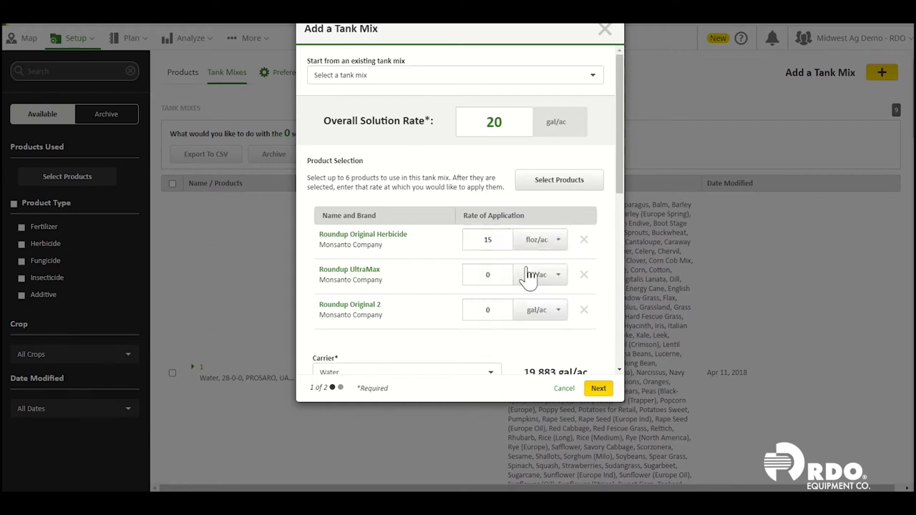
# Set the application rate of Roundup UltraMax to 20 oz/ac
pyautogui.click(499, 277)
pyautogui.write('20')
pyautogui.click(559, 279)
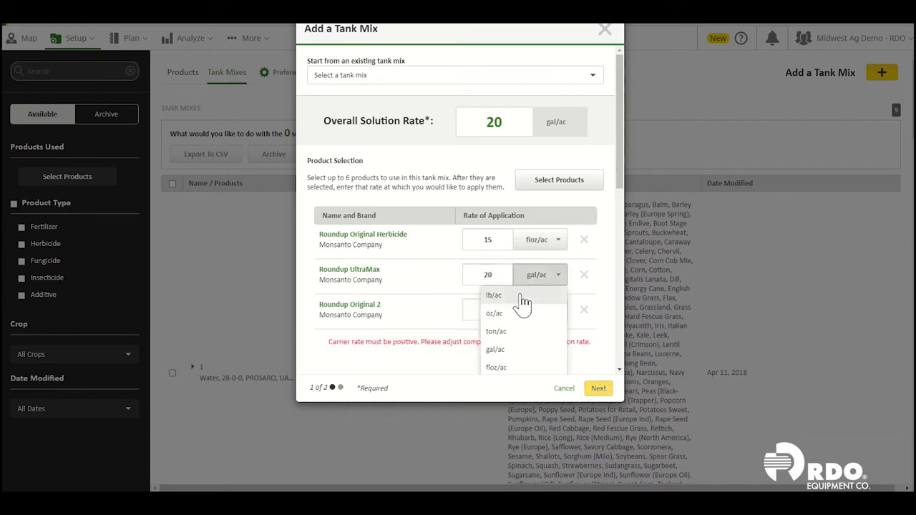
pyautogui.click(501, 315)
# Set the application rate of Roundup Original 2 to 5 oz/ac
pyautogui.click(537, 315)
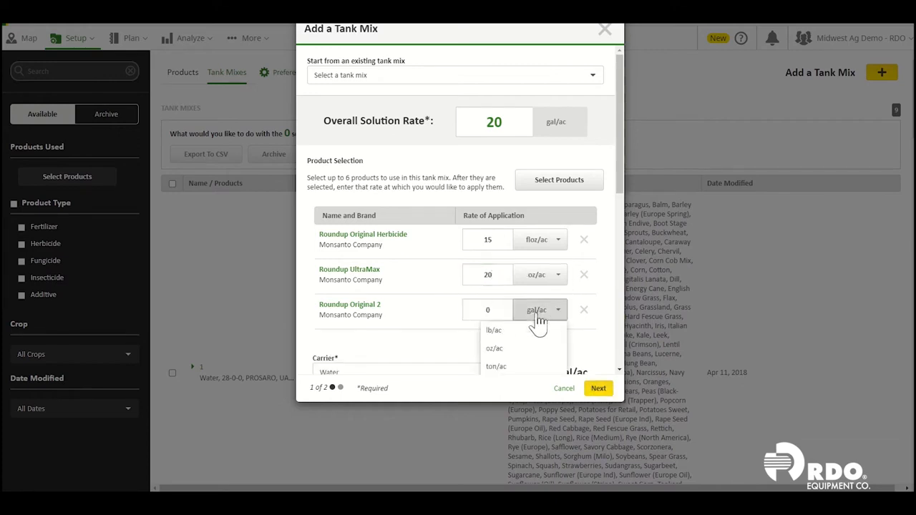
pyautogui.click(491, 309)
pyautogui.press('BackSpace')
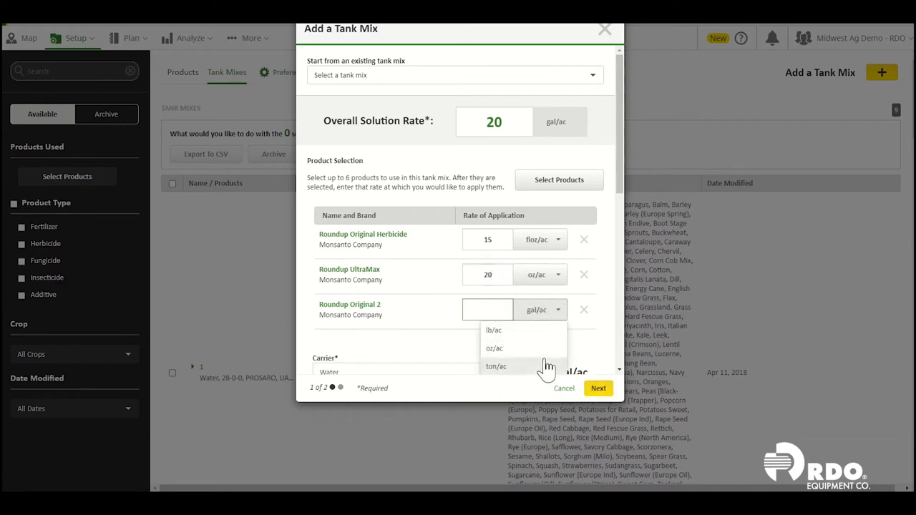
pyautogui.write('5')
pyautogui.click(498, 351)
# Look through the carrier options for the tank mix, keeping Water as the carrier
pyautogui.scroll(-5, 451, 272)
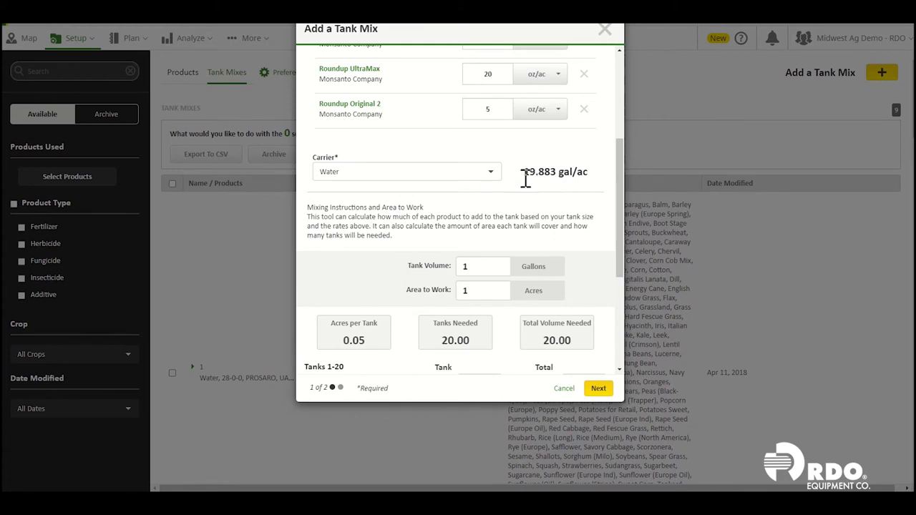
pyautogui.scroll(-3, 573, 172)
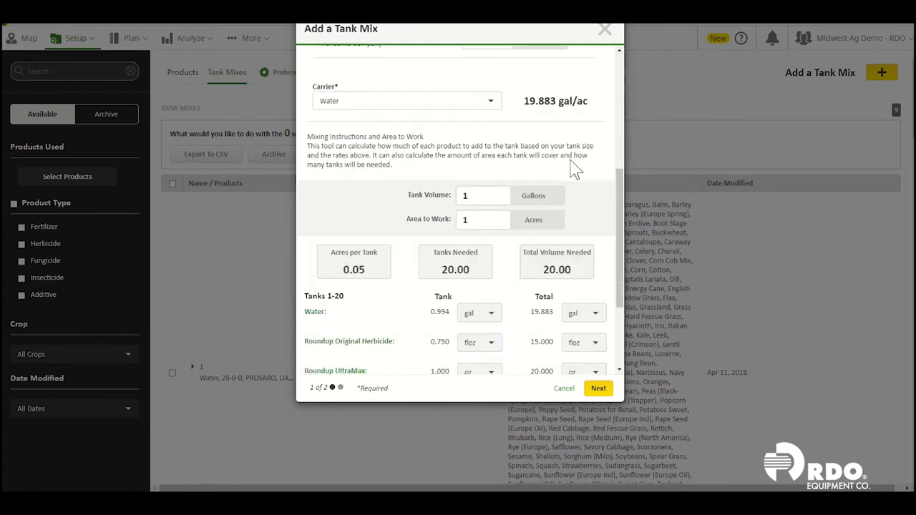
pyautogui.click(461, 66)
pyautogui.scroll(-2, 451, 135)
pyautogui.scroll(2, 451, 136)
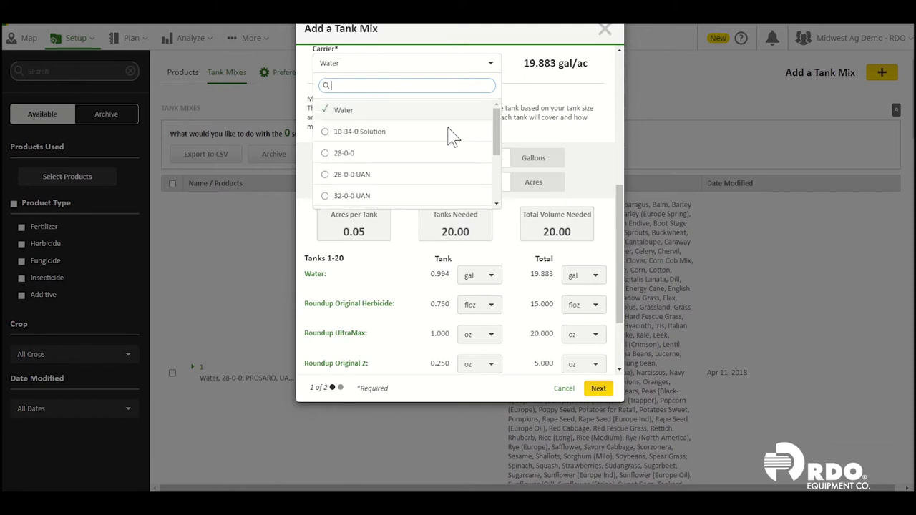
pyautogui.click(479, 66)
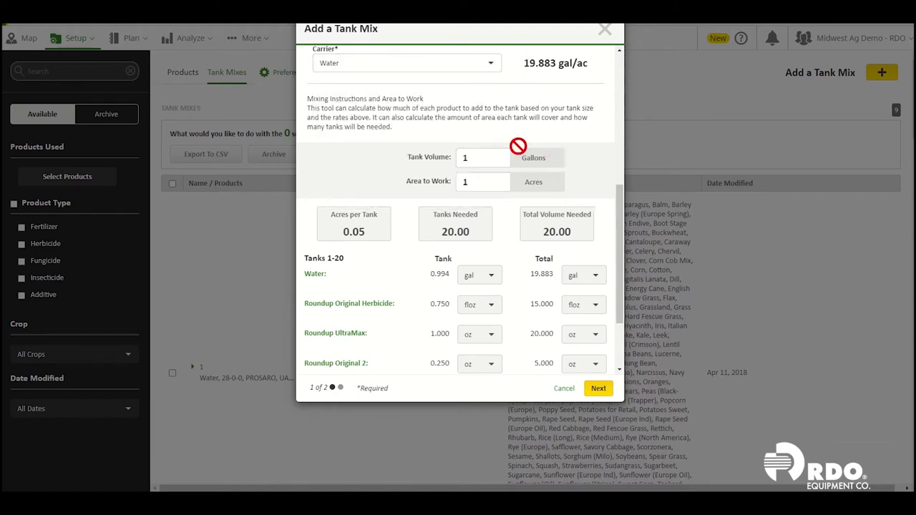
# Set the tank volume to 500 gallons and the area to work to 65 acres
pyautogui.doubleClick(464, 157)
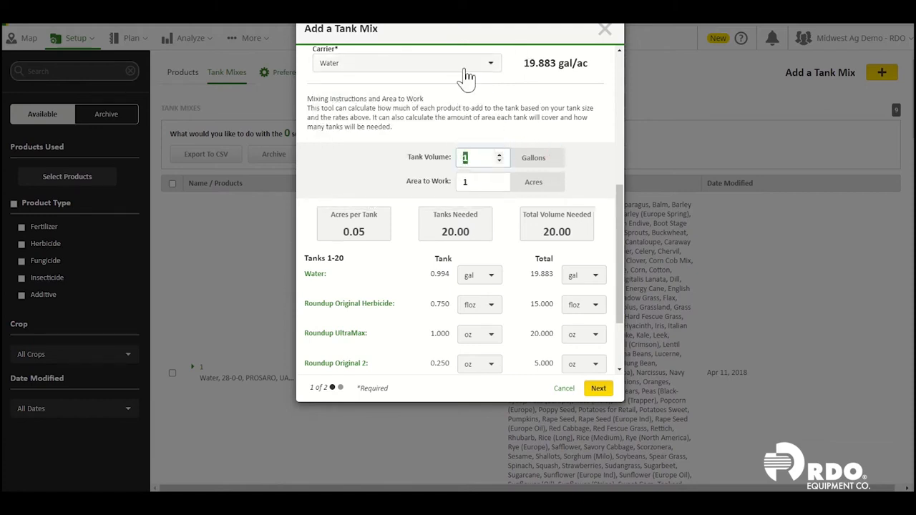
pyautogui.write('500')
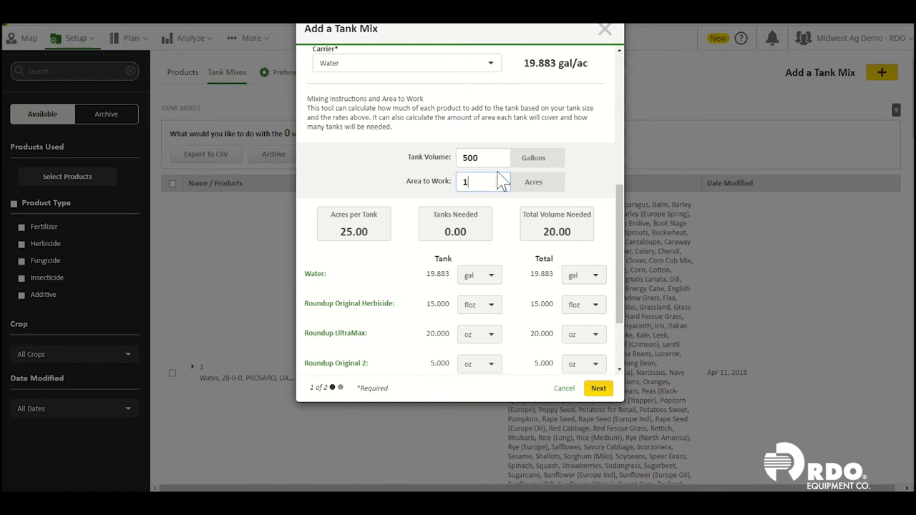
pyautogui.press('BackSpace')
pyautogui.write('65')
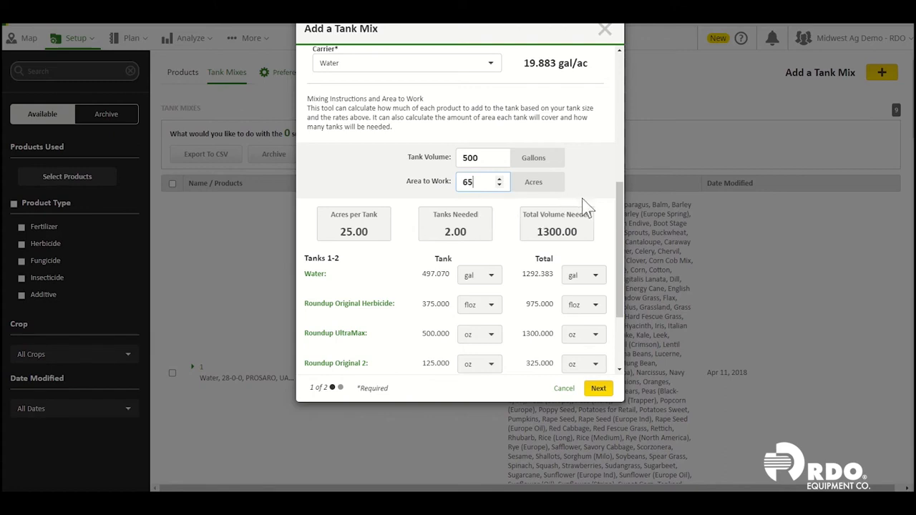
# Split out the partial tank in the mixing instructions
pyautogui.scroll(-1, 600, 213)
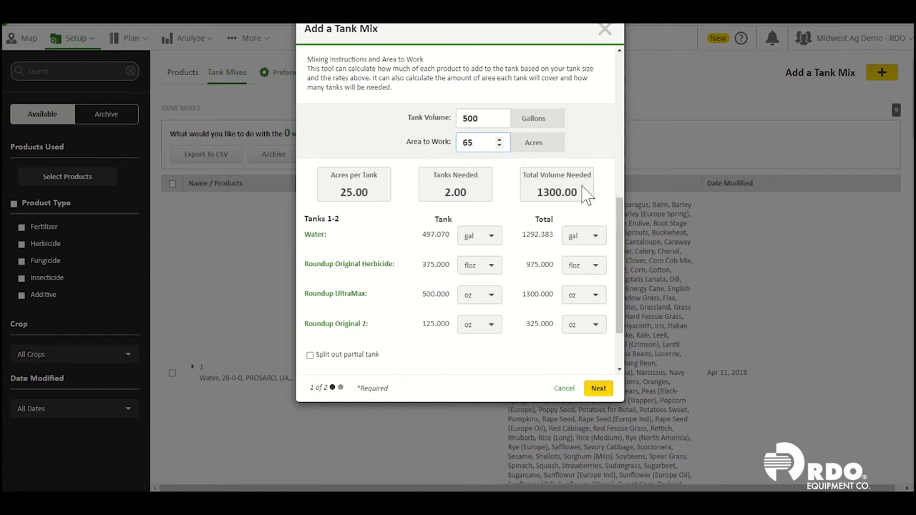
pyautogui.scroll(-1, 404, 213)
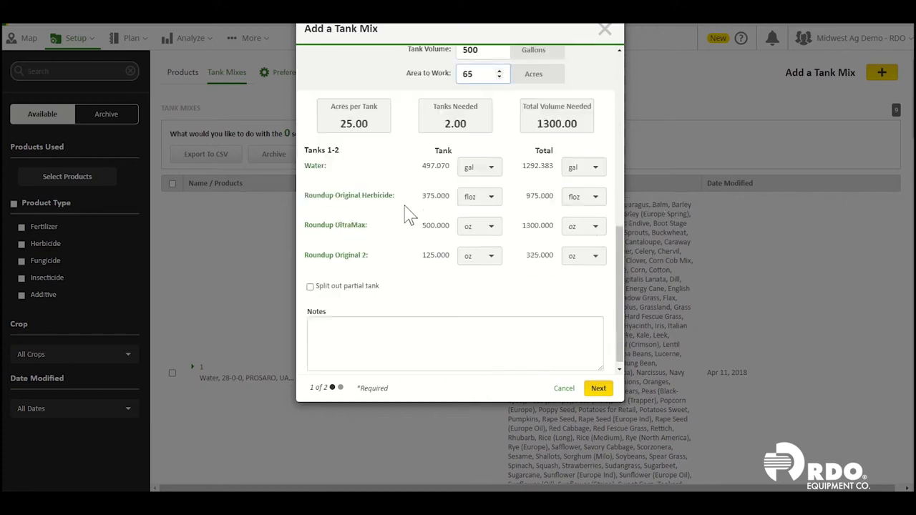
pyautogui.click(311, 280)
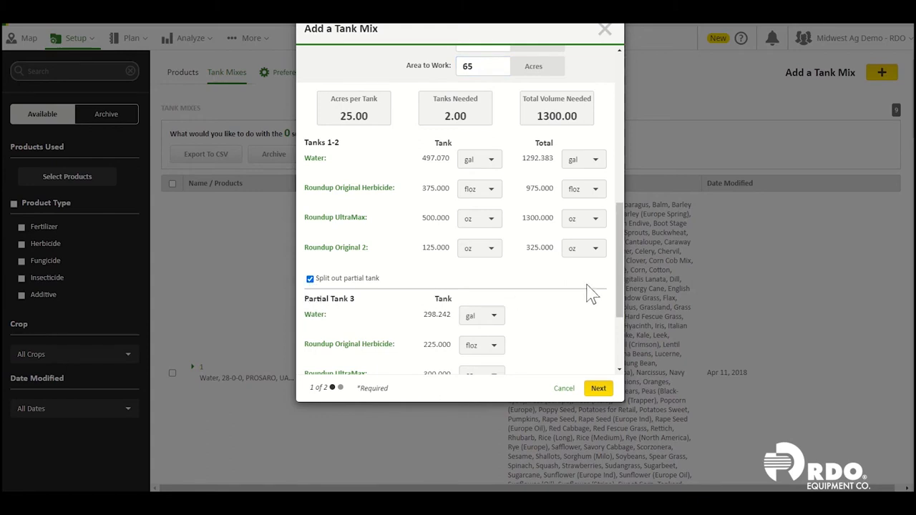
# Examine the calculated water and product amounts for the full tanks and the partial tank
pyautogui.scroll(-1, 569, 289)
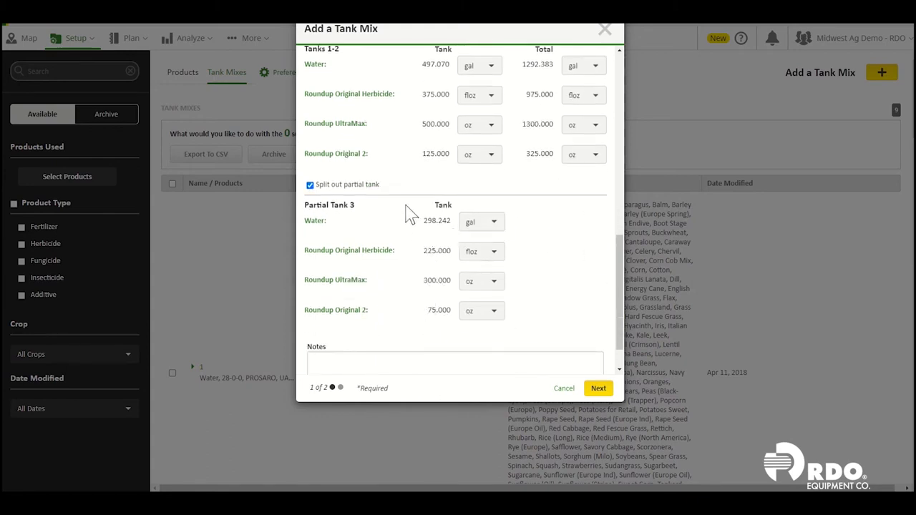
pyautogui.scroll(-1, 408, 219)
pyautogui.scroll(3, 423, 245)
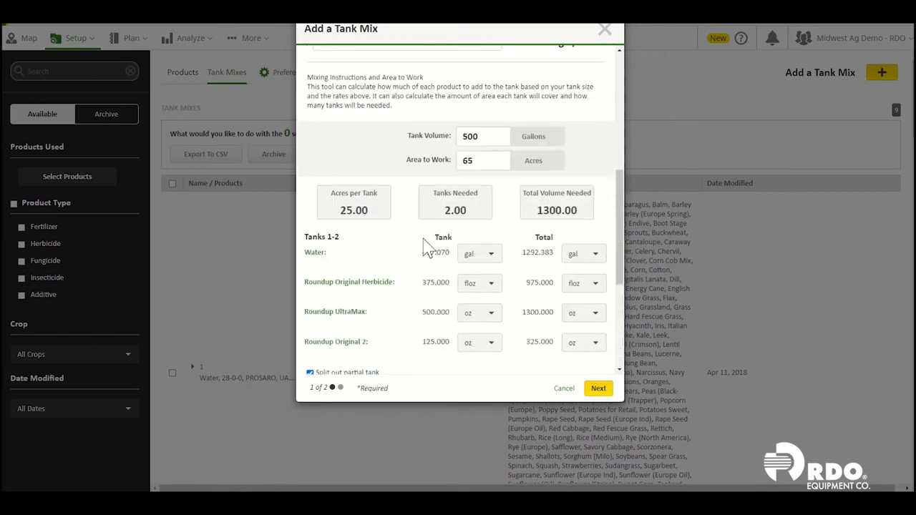
pyautogui.scroll(-3, 425, 249)
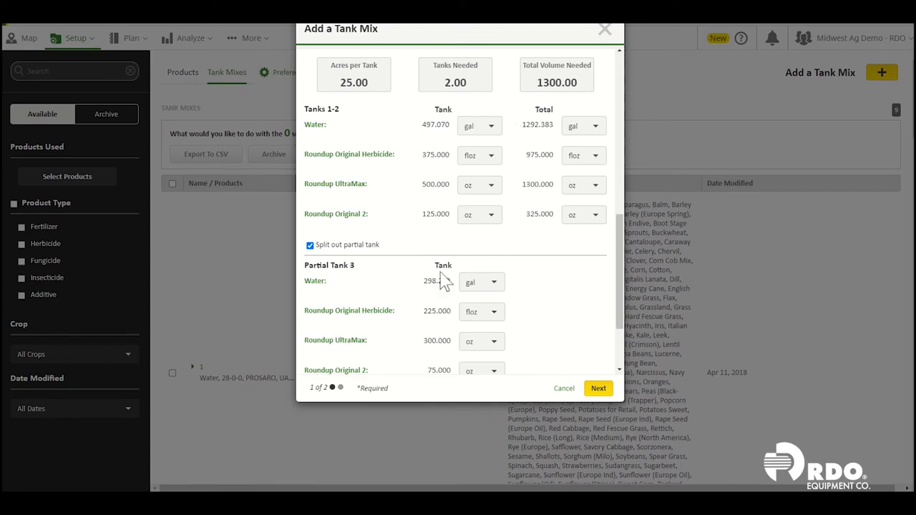
pyautogui.scroll(-3, 570, 300)
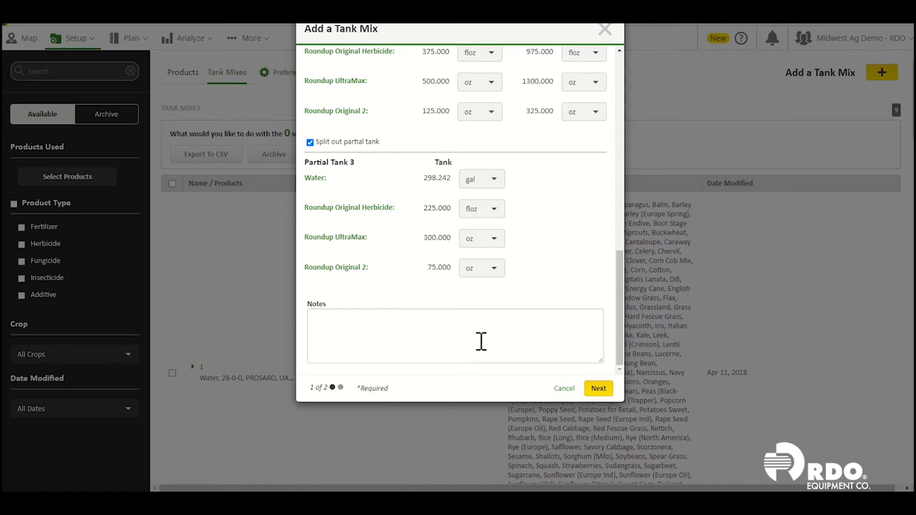
pyautogui.scroll(3, 583, 243)
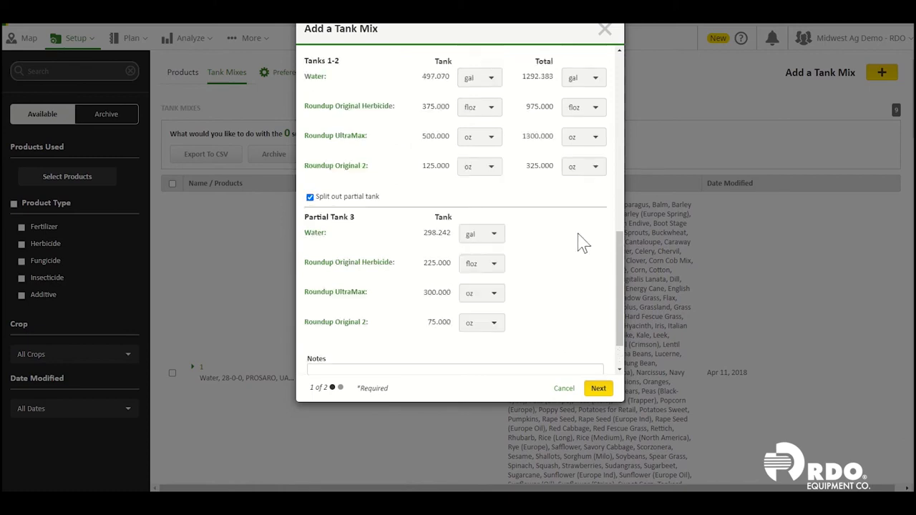
pyautogui.scroll(3, 537, 320)
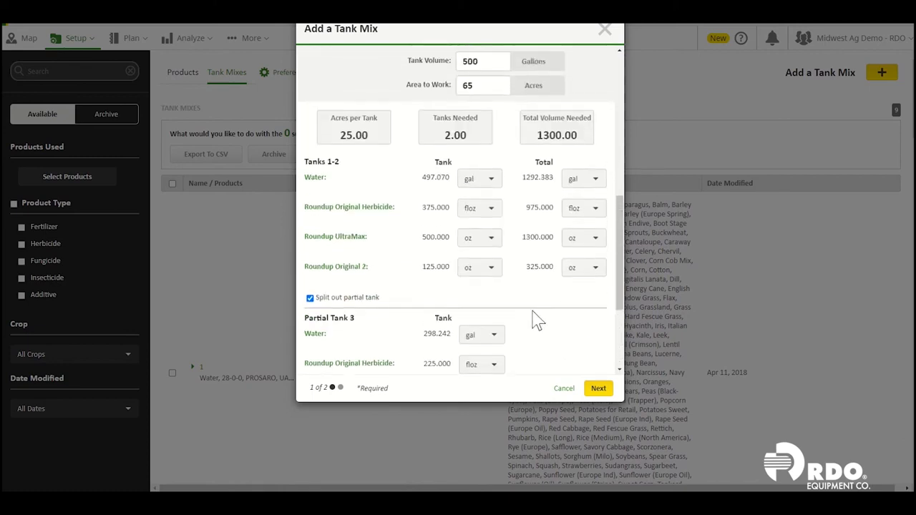
pyautogui.scroll(-6, 512, 232)
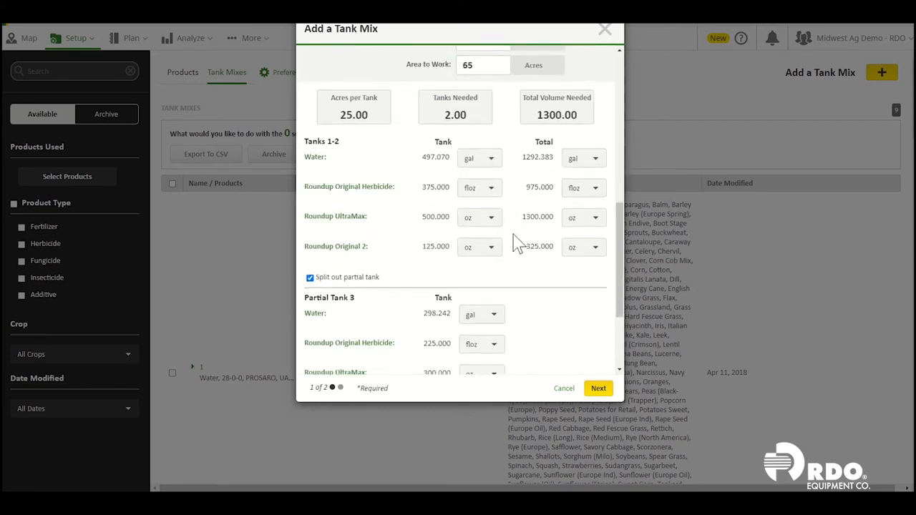
# Continue to saving the tank mix and name it "custom test"
pyautogui.click(598, 390)
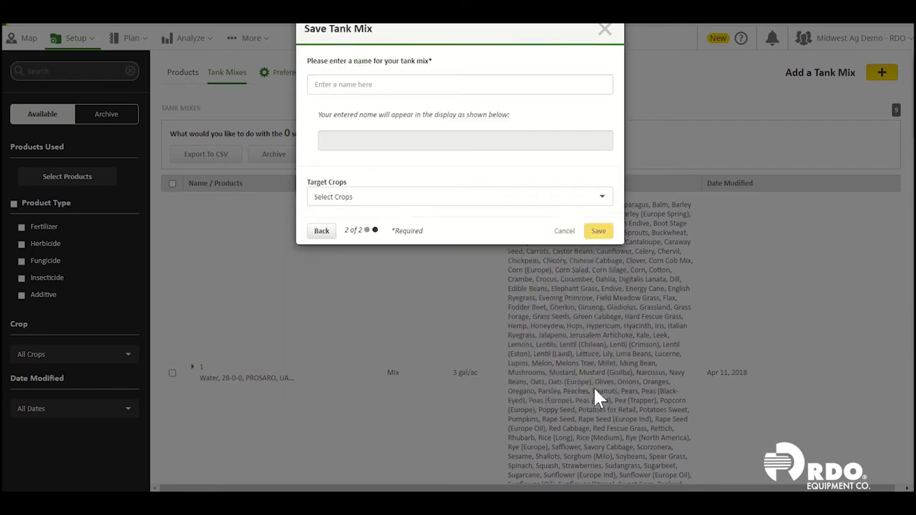
pyautogui.click(436, 84)
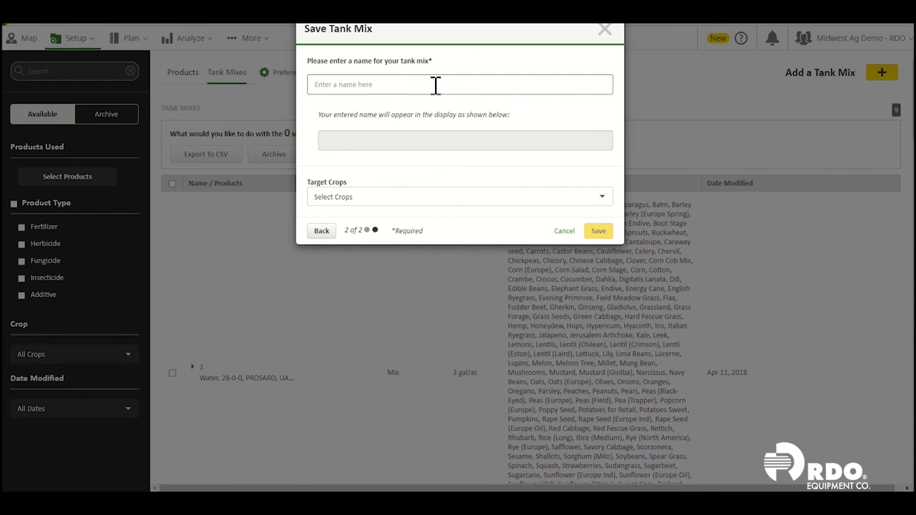
pyautogui.write('custom test')
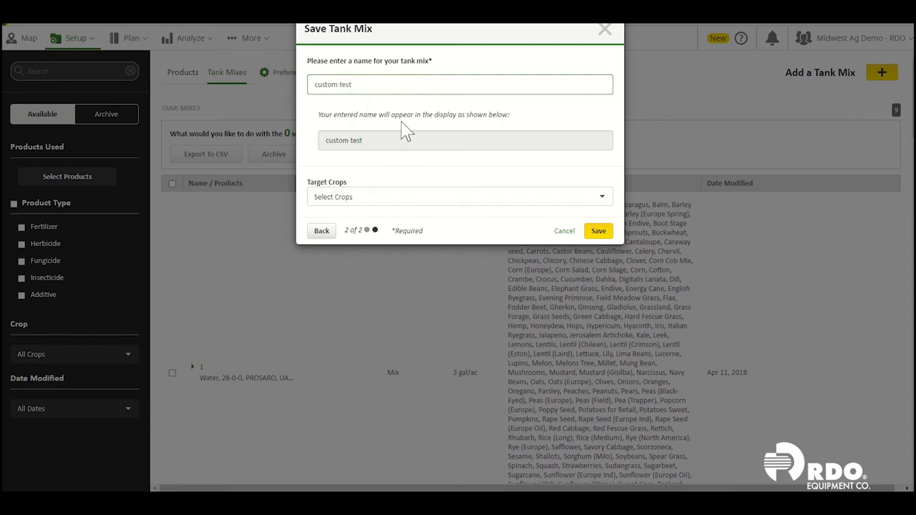
# Choose a single target crop for the tank mix and save the mix
pyautogui.click(389, 197)
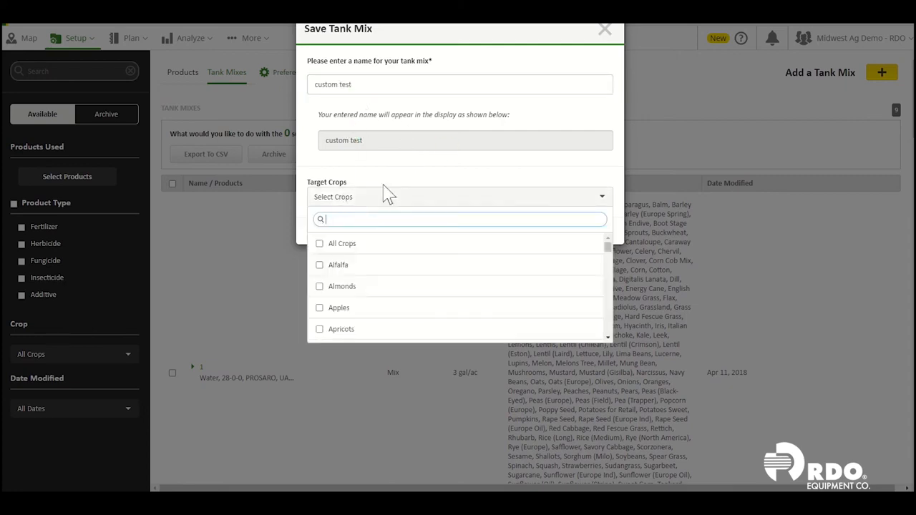
pyautogui.scroll(-2, 402, 278)
pyautogui.scroll(-7, 403, 278)
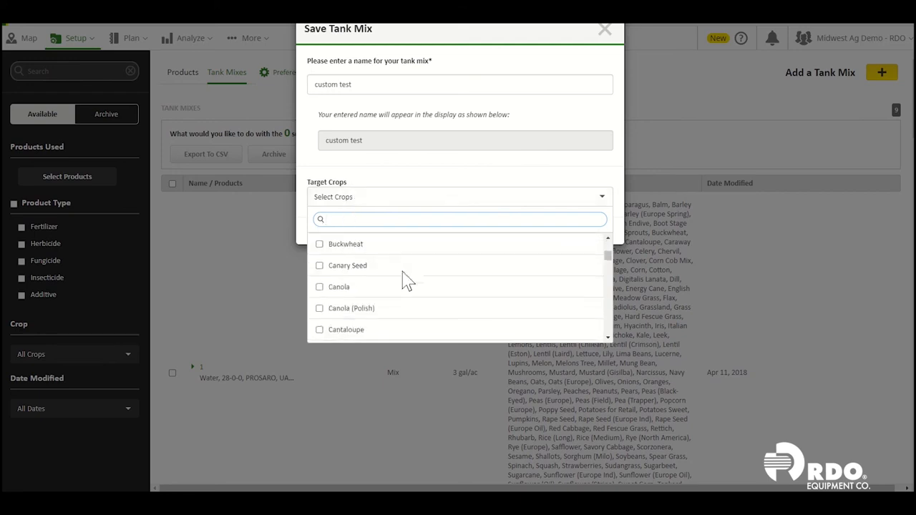
pyautogui.scroll(-3, 403, 280)
pyautogui.scroll(-1, 371, 309)
pyautogui.scroll(-2, 371, 310)
pyautogui.click(321, 313)
pyautogui.click(407, 205)
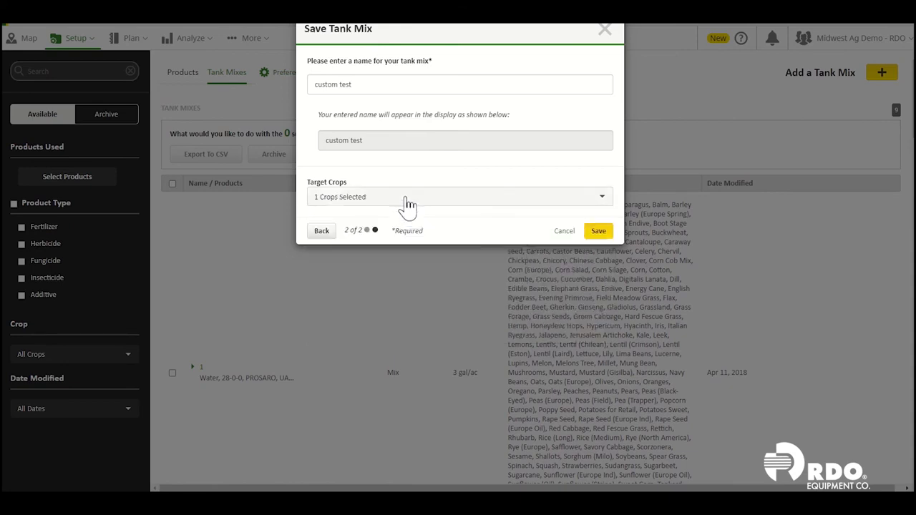
pyautogui.click(600, 233)
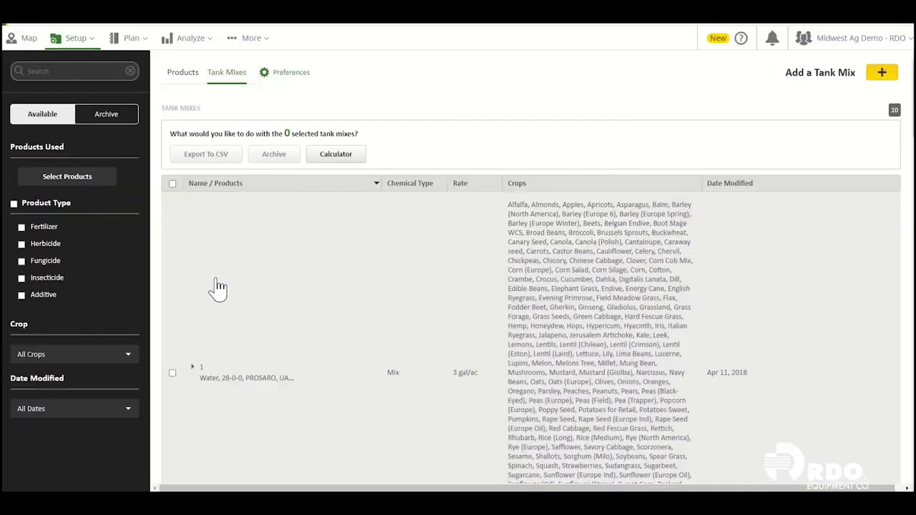
# Search the available tank mixes for "custom"
pyautogui.scroll(-6, 385, 270)
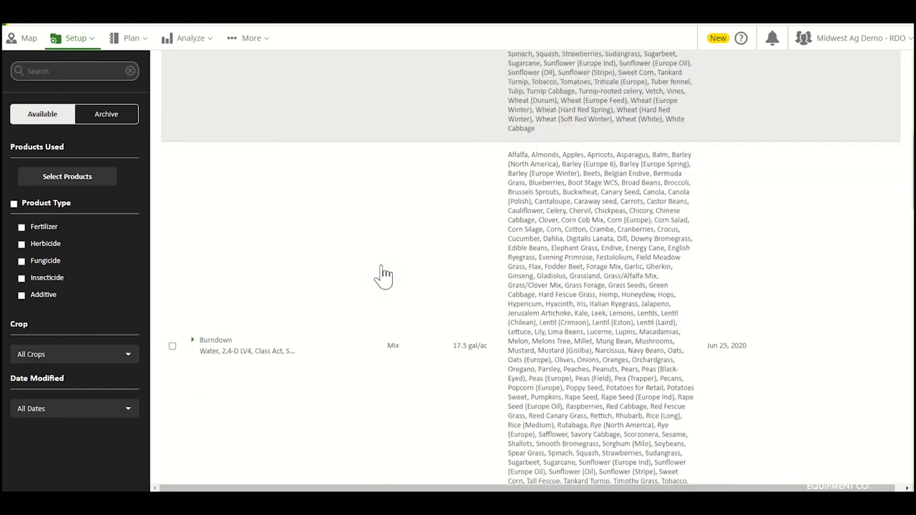
pyautogui.scroll(6, 384, 275)
pyautogui.click(83, 69)
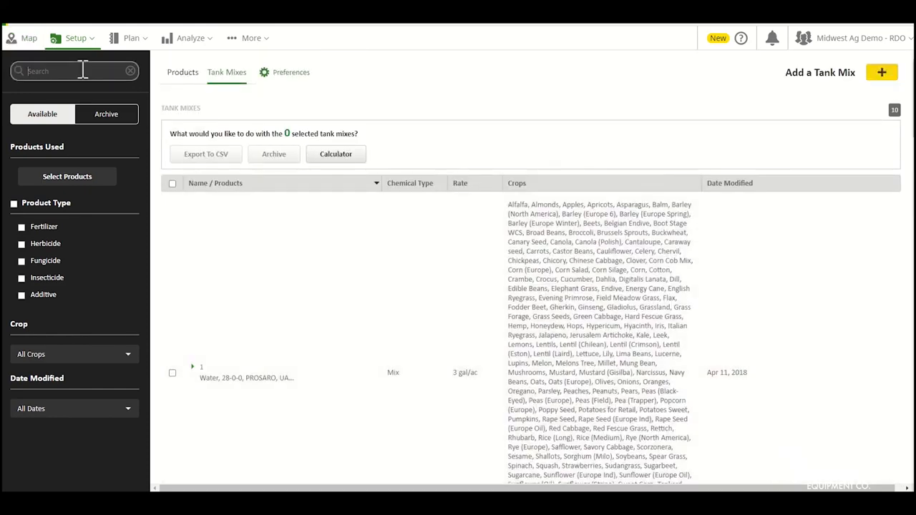
pyautogui.write('cus')
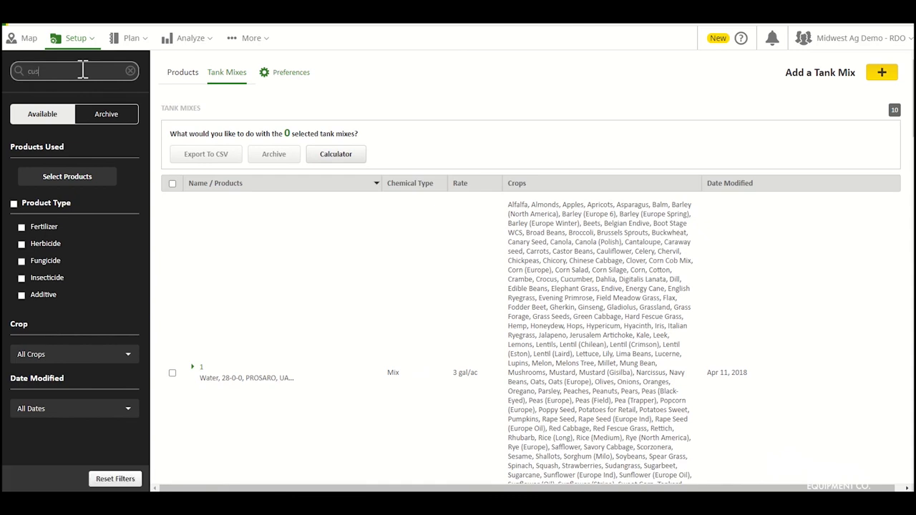
pyautogui.press('BackSpace')
pyautogui.press('BackSpace')
pyautogui.press('BackSpace')
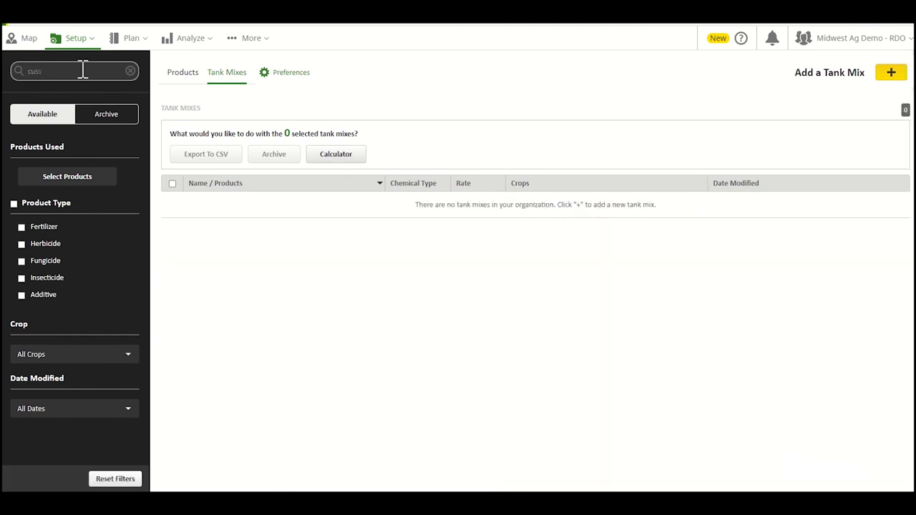
pyautogui.write('m')
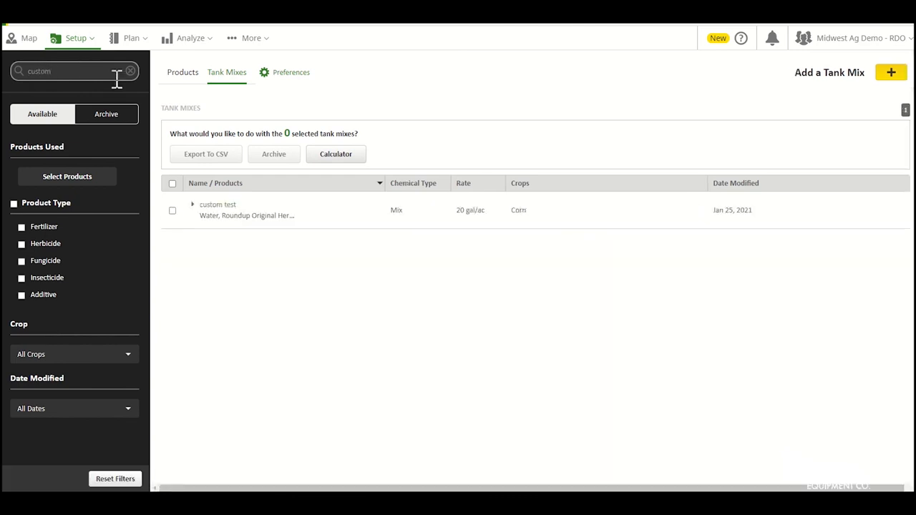
# Open the "custom test" tank mix and review its product rates, carrier, mixing instructions and notes
pyautogui.click(225, 211)
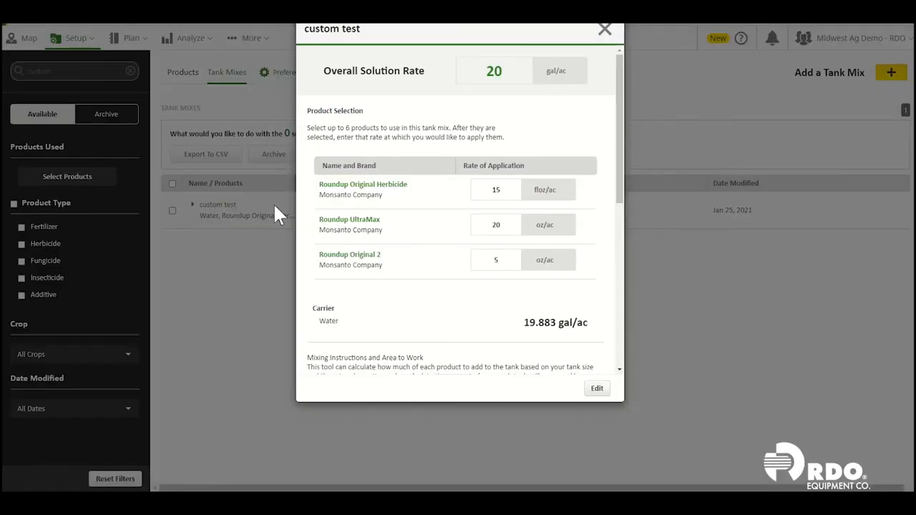
pyautogui.scroll(-3, 493, 161)
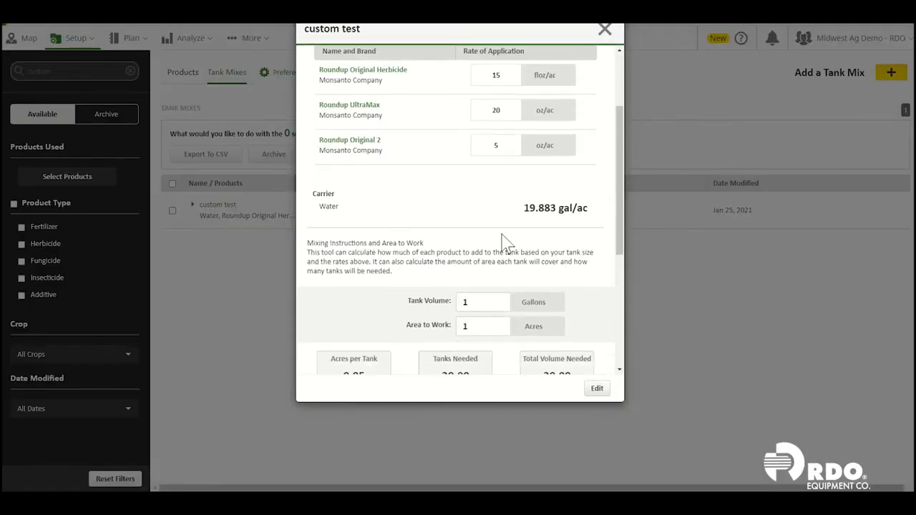
pyautogui.scroll(3, 505, 244)
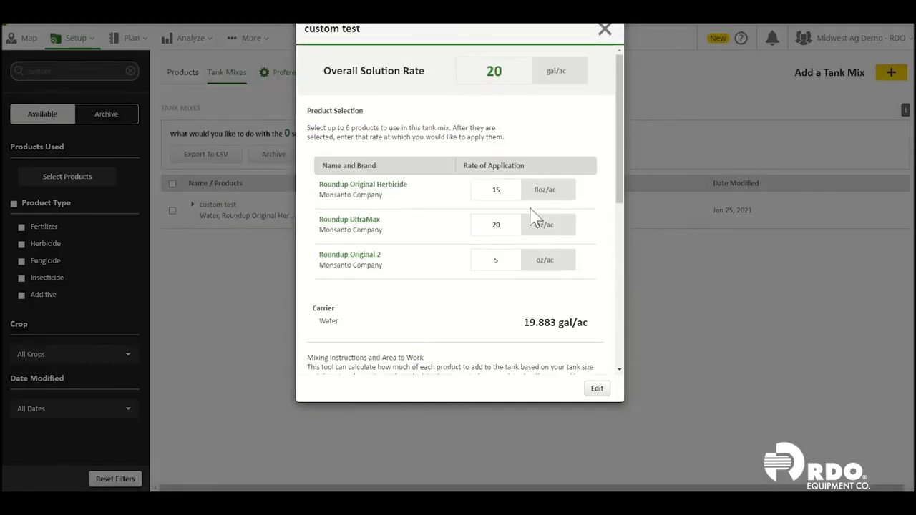
pyautogui.scroll(-3, 533, 215)
pyautogui.scroll(-2, 462, 166)
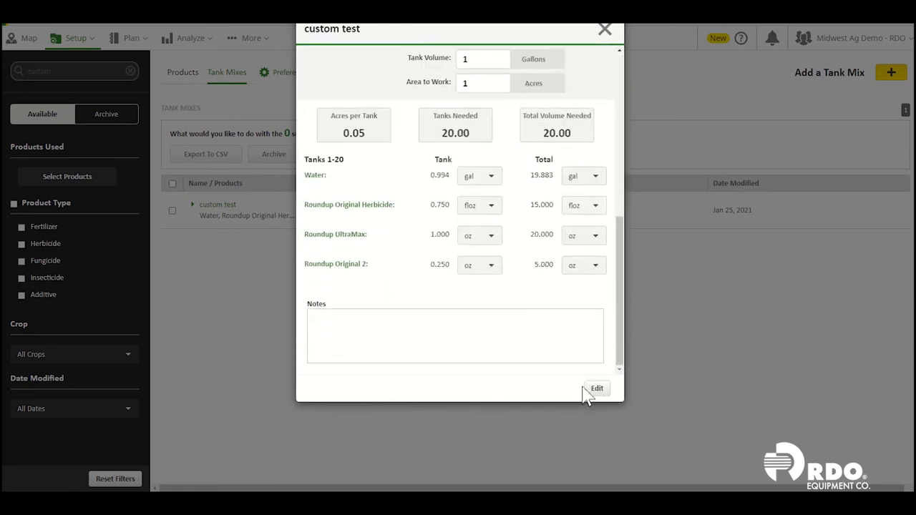
# Open the "custom test" tank mix for editing, review its rates and save it with the existing name and target crop
pyautogui.click(597, 391)
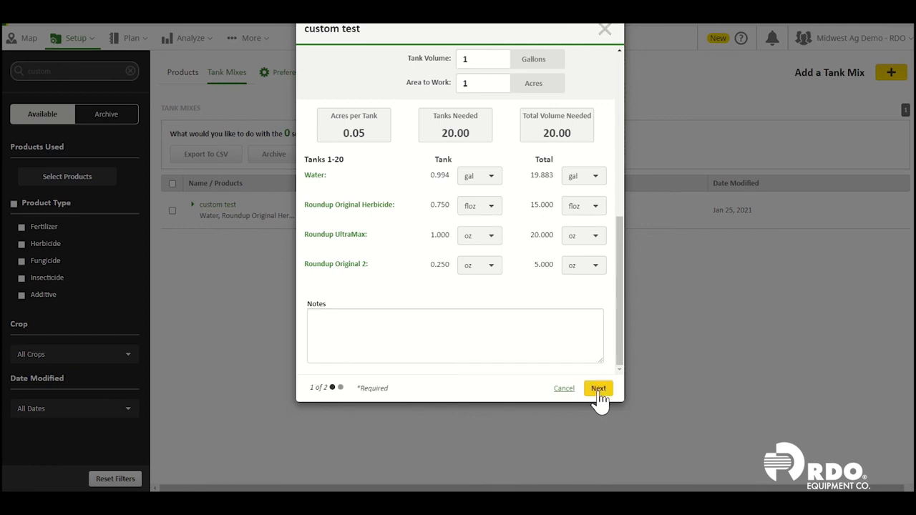
pyautogui.scroll(2, 585, 303)
pyautogui.scroll(4, 593, 308)
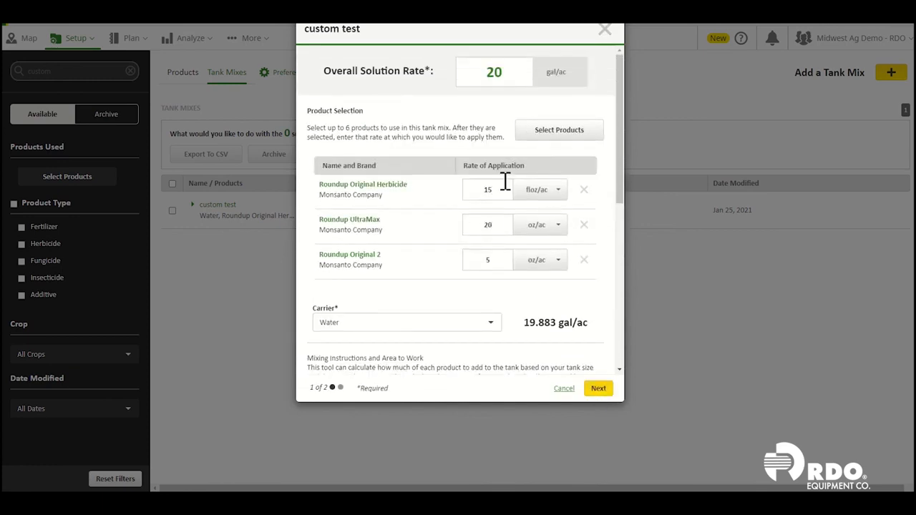
pyautogui.scroll(-6, 595, 252)
pyautogui.click(598, 390)
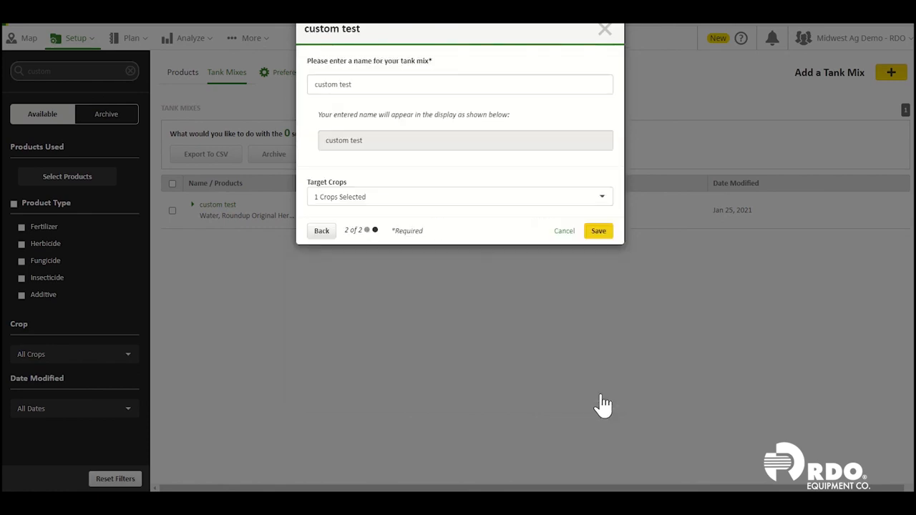
pyautogui.click(600, 232)
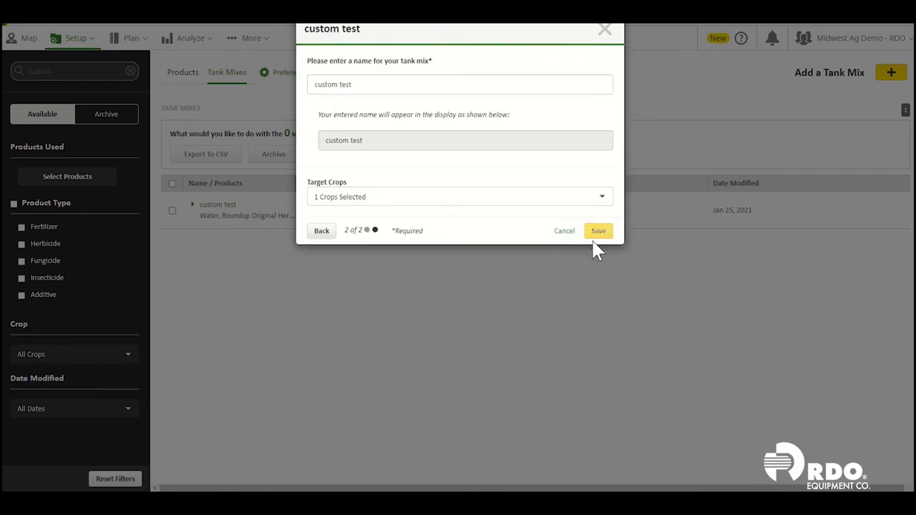